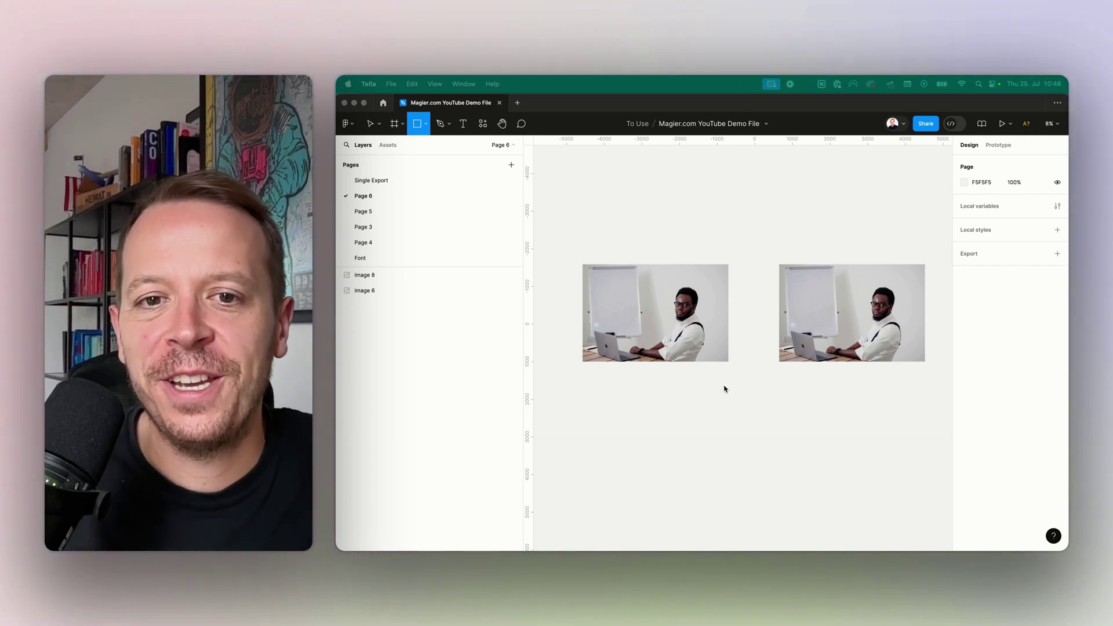
Step: Bring the Figma design file window into focus before drawing over the left photo
{"action": "left_click", "coordinate": [725, 389]}
{"action": "scroll", "coordinate": [697, 374], "scroll_direction": "down", "scroll_amount": 3}
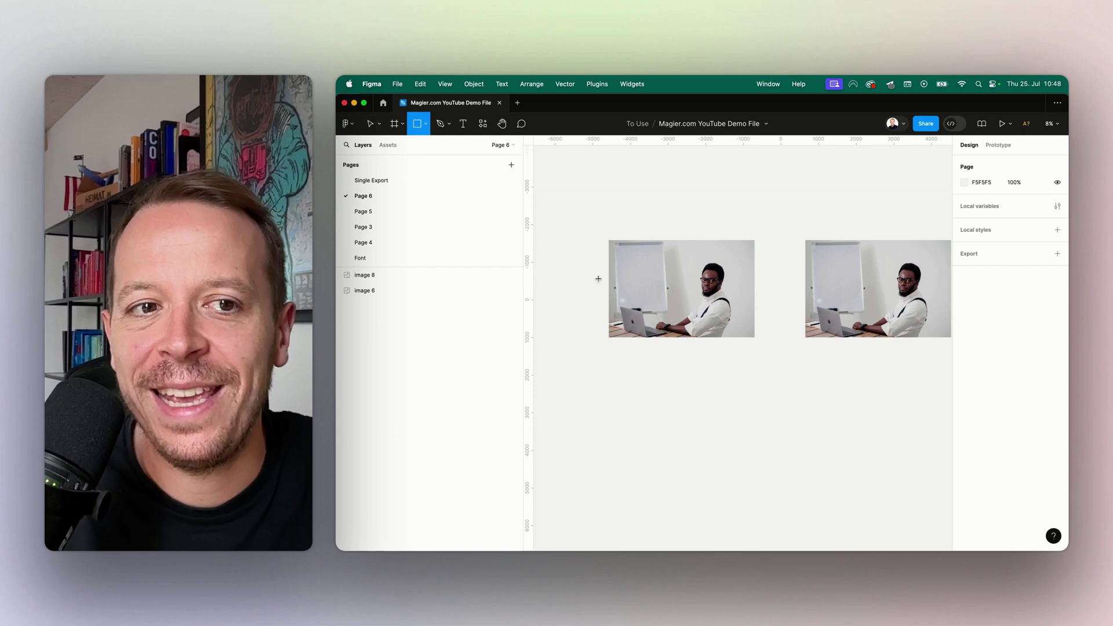
{"action": "scroll", "coordinate": [652, 254], "scroll_direction": "up", "scroll_amount": 2}
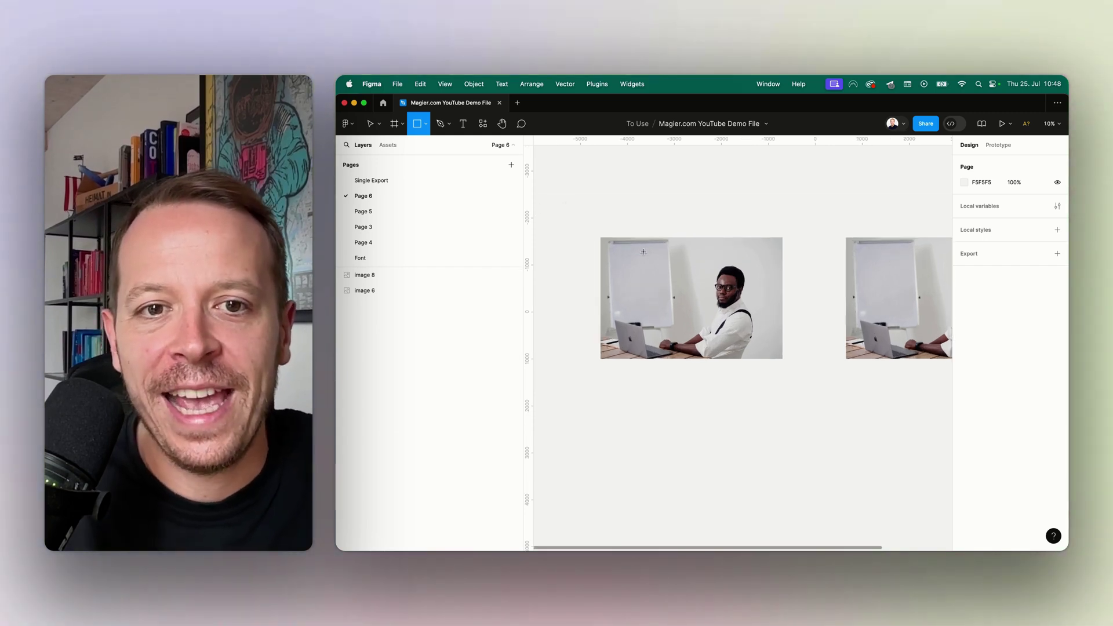
{"action": "scroll", "coordinate": [654, 258], "scroll_direction": "up", "scroll_amount": 2}
{"action": "scroll", "coordinate": [701, 262], "scroll_direction": "up", "scroll_amount": 1}
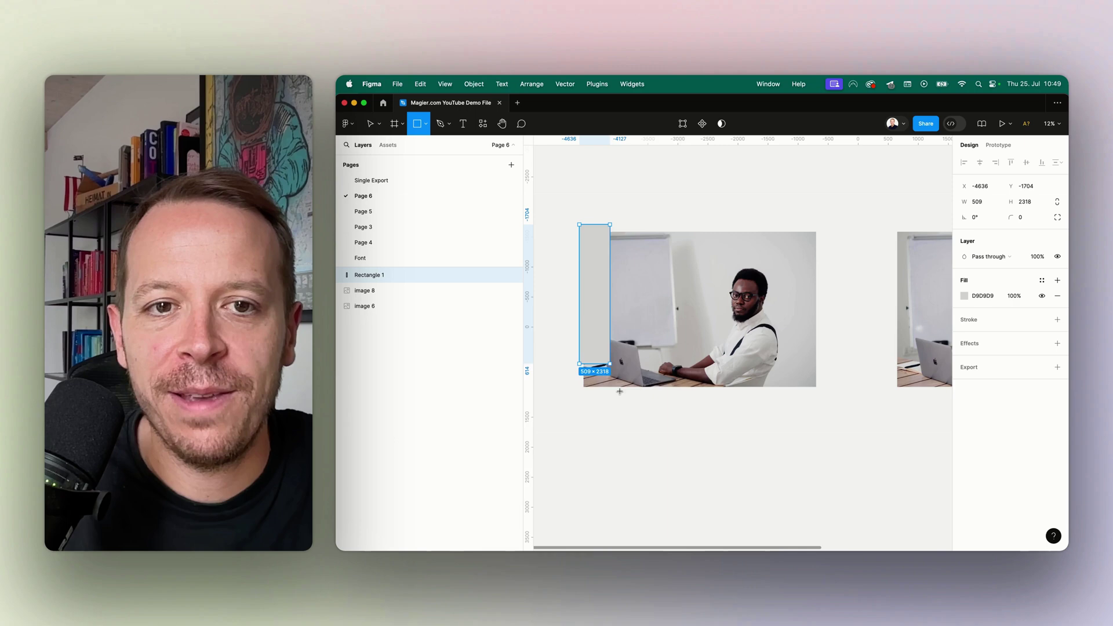
Step: Draw a rectangle covering the left photo and move it below image 6 in Layers
{"action": "left_click_drag", "start_coordinate": [580, 224], "coordinate": [821, 402]}
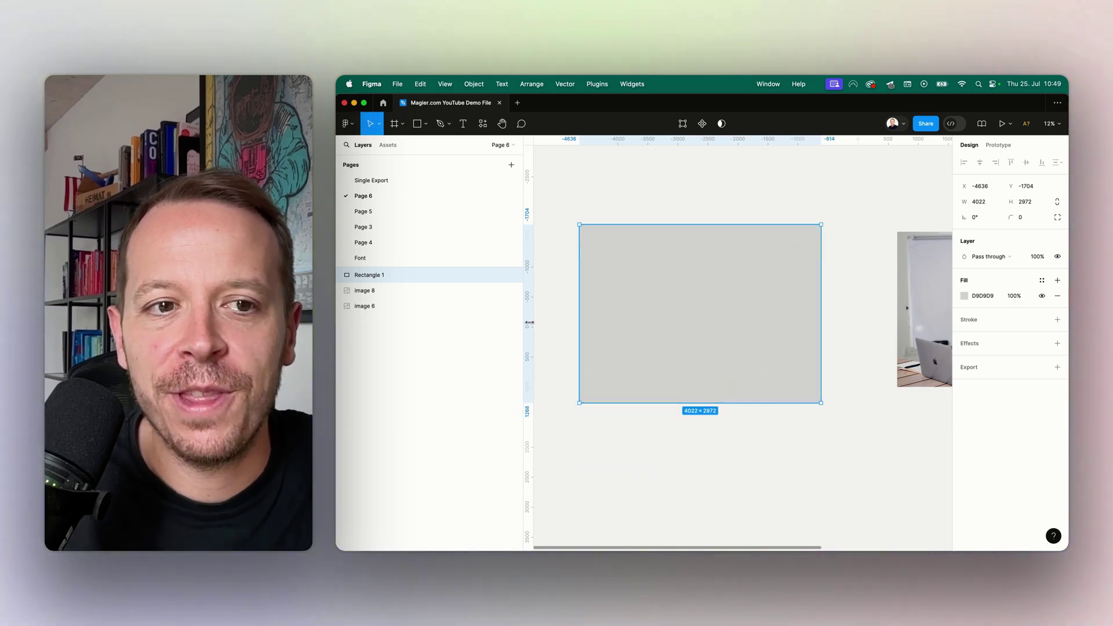
{"action": "left_click_drag", "start_coordinate": [376, 304], "coordinate": [377, 313]}
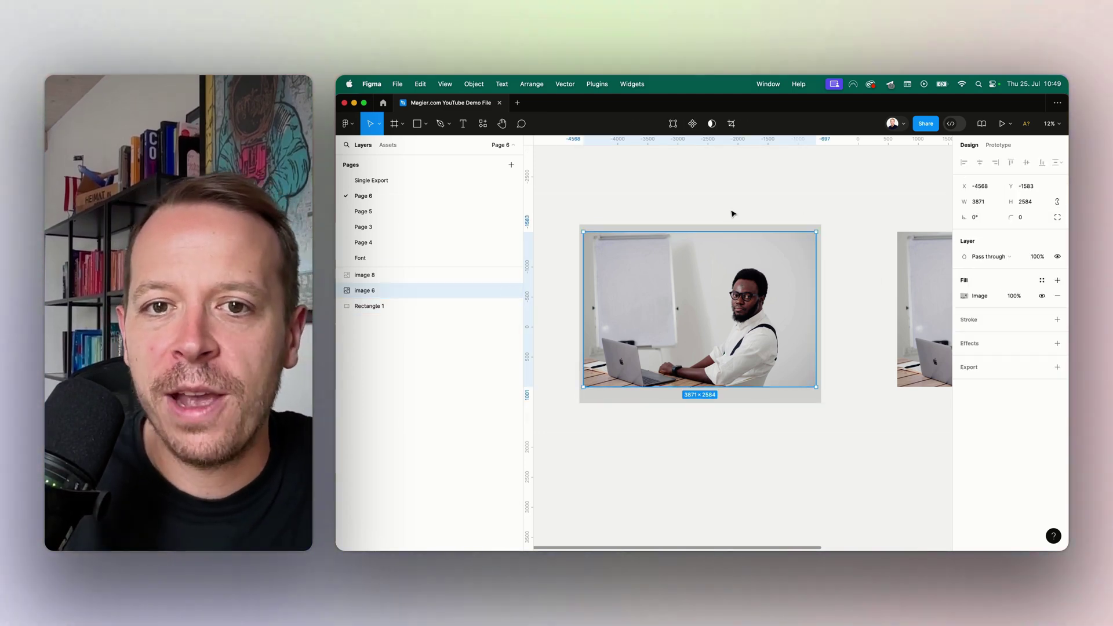
Step: Give the rectangle a linear gradient fill from black 000000 to black at 0% opacity
{"action": "left_click", "coordinate": [1042, 281]}
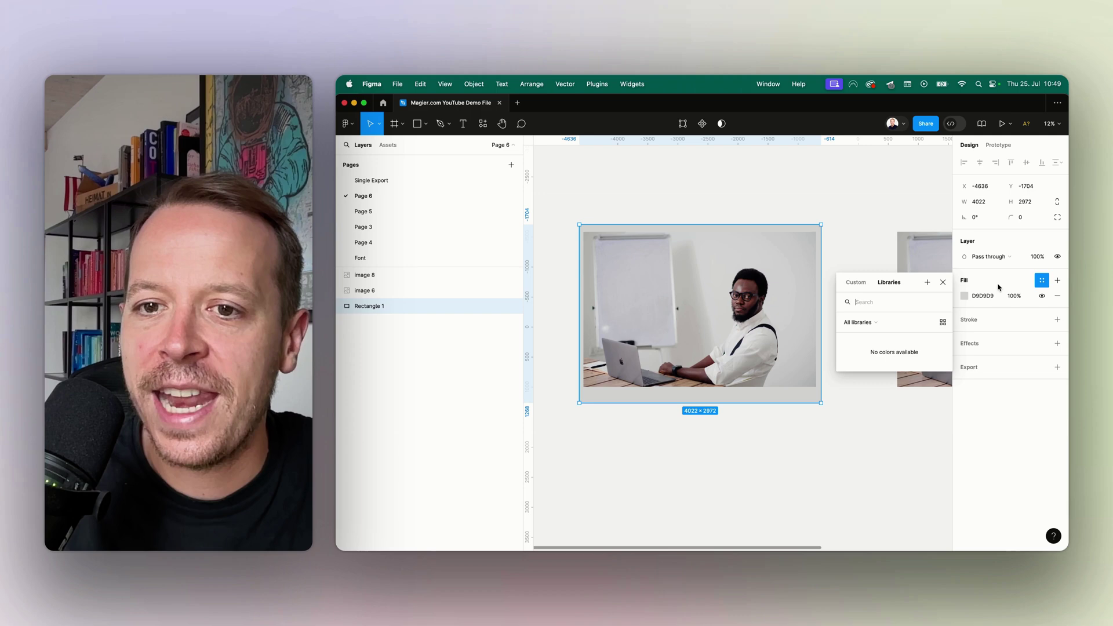
{"action": "left_click", "coordinate": [864, 284]}
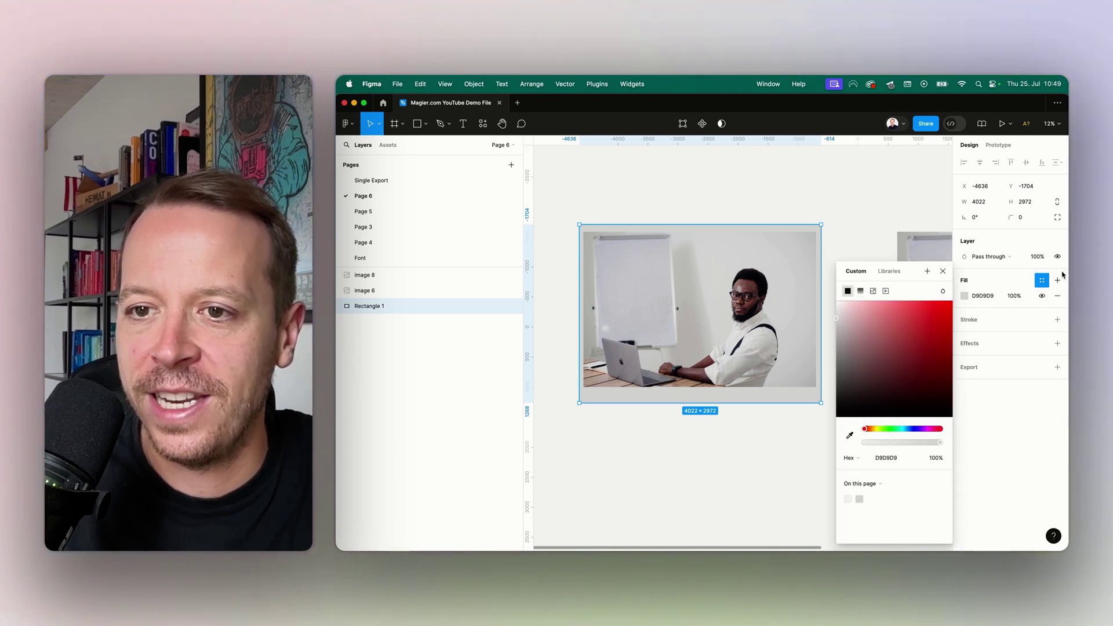
{"action": "left_click", "coordinate": [862, 291]}
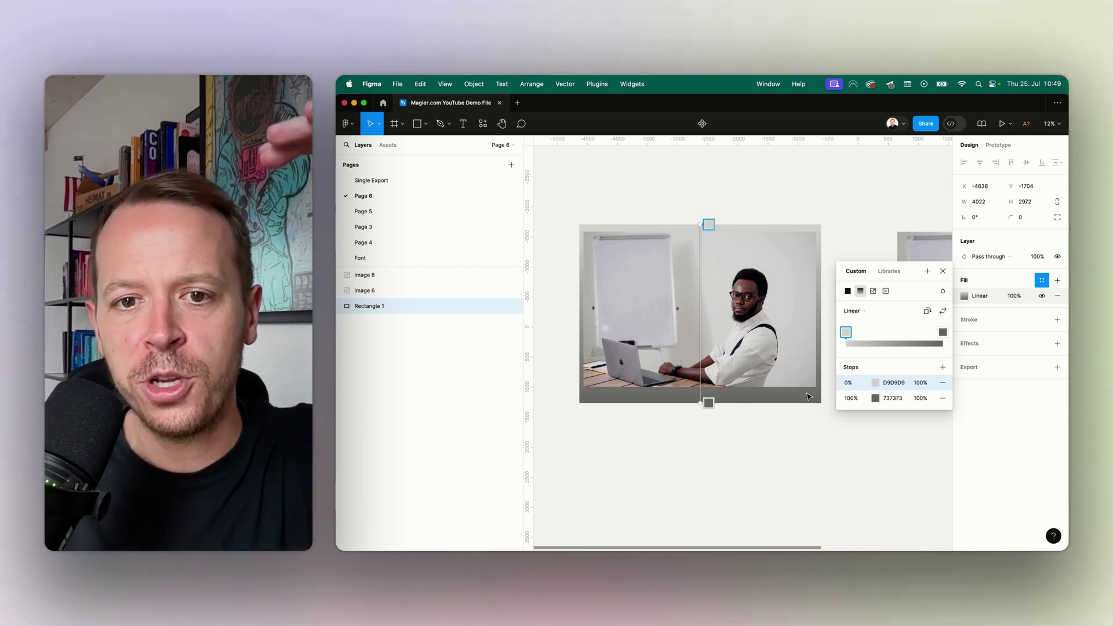
{"action": "left_click", "coordinate": [877, 383]}
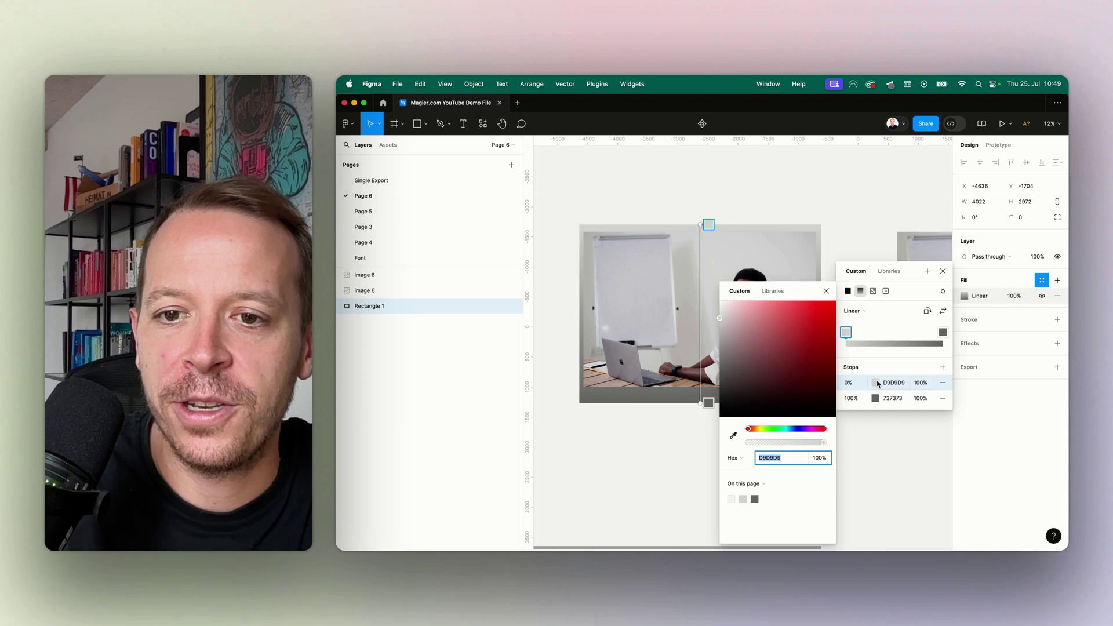
{"action": "left_click_drag", "start_coordinate": [789, 342], "coordinate": [695, 464]}
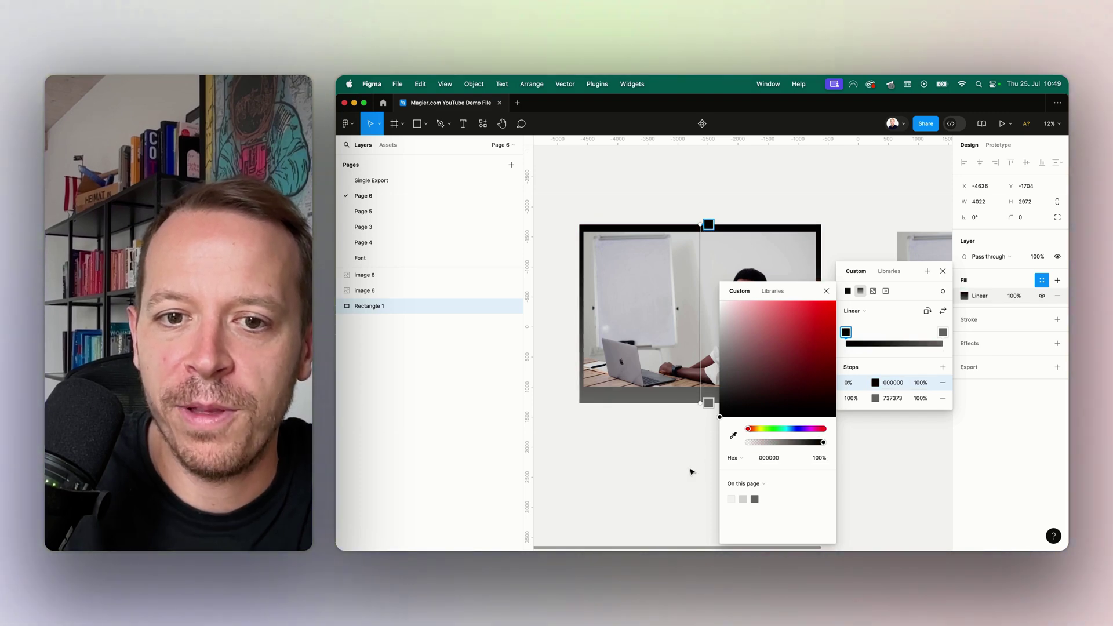
{"action": "left_click", "coordinate": [943, 333]}
{"action": "left_click", "coordinate": [775, 387]}
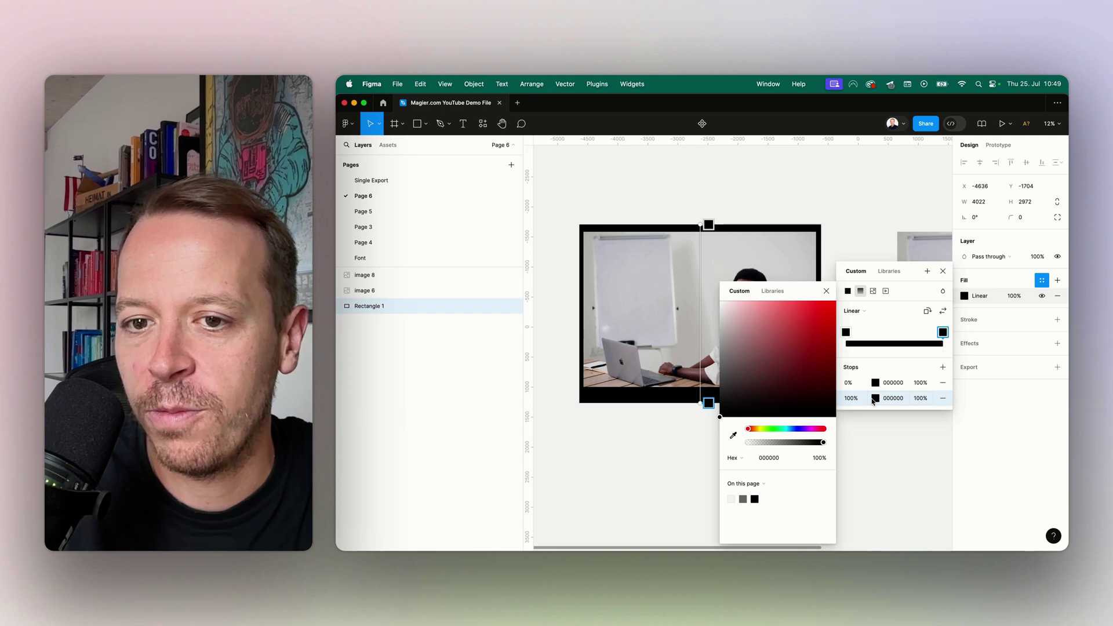
{"action": "type", "text": "0"}
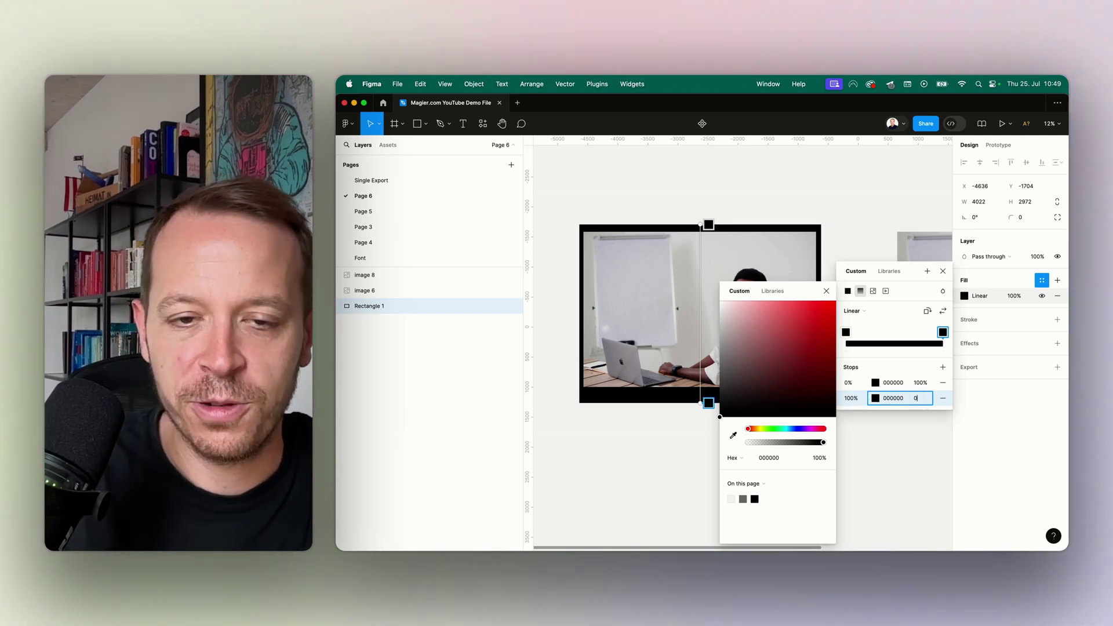
{"action": "key", "text": "Return"}
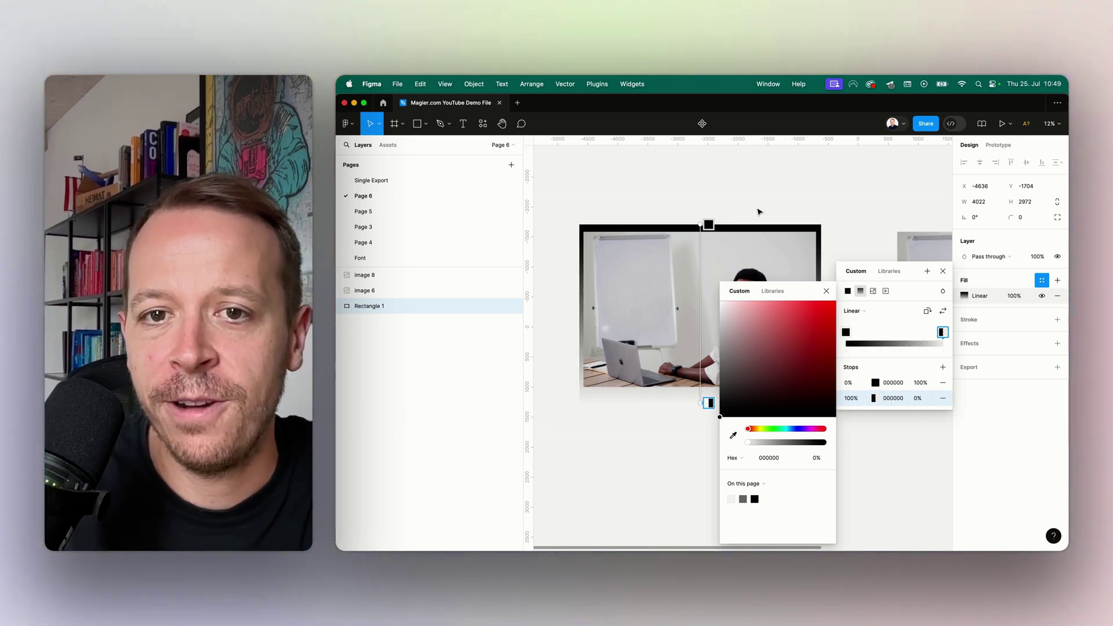
{"action": "left_click", "coordinate": [758, 211]}
{"action": "key", "text": "Return"}
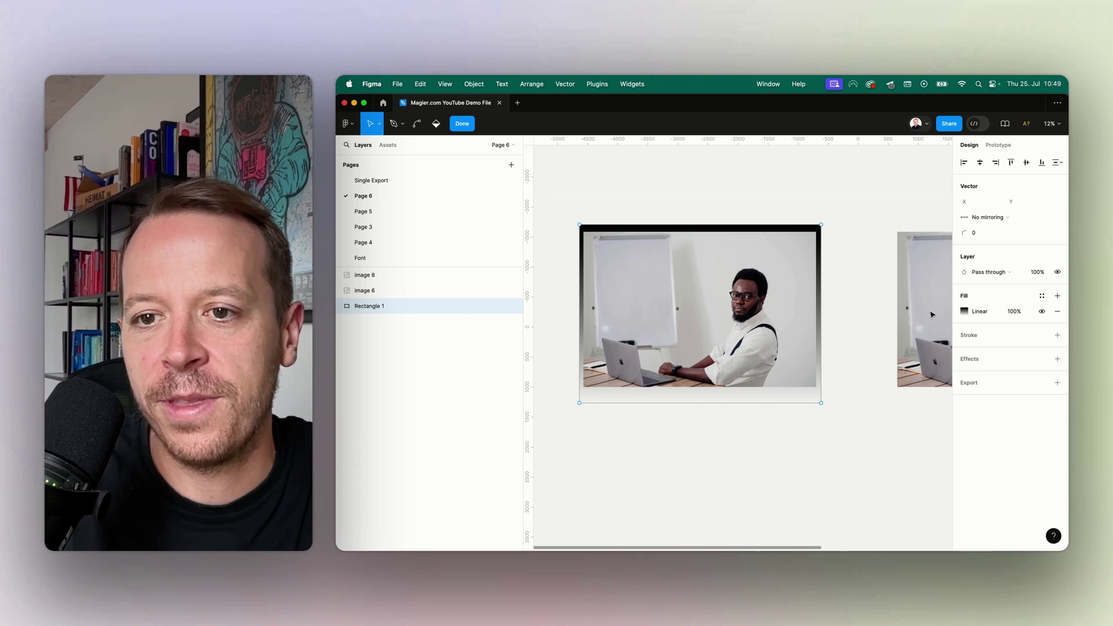
{"action": "left_click", "coordinate": [963, 311]}
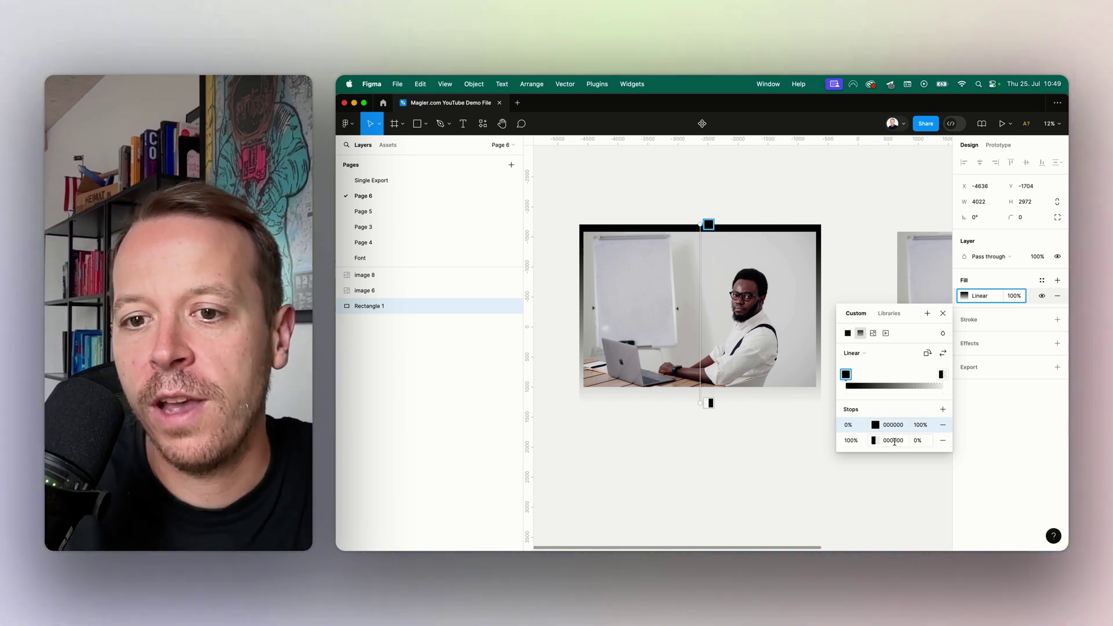
{"action": "left_click", "coordinate": [922, 443]}
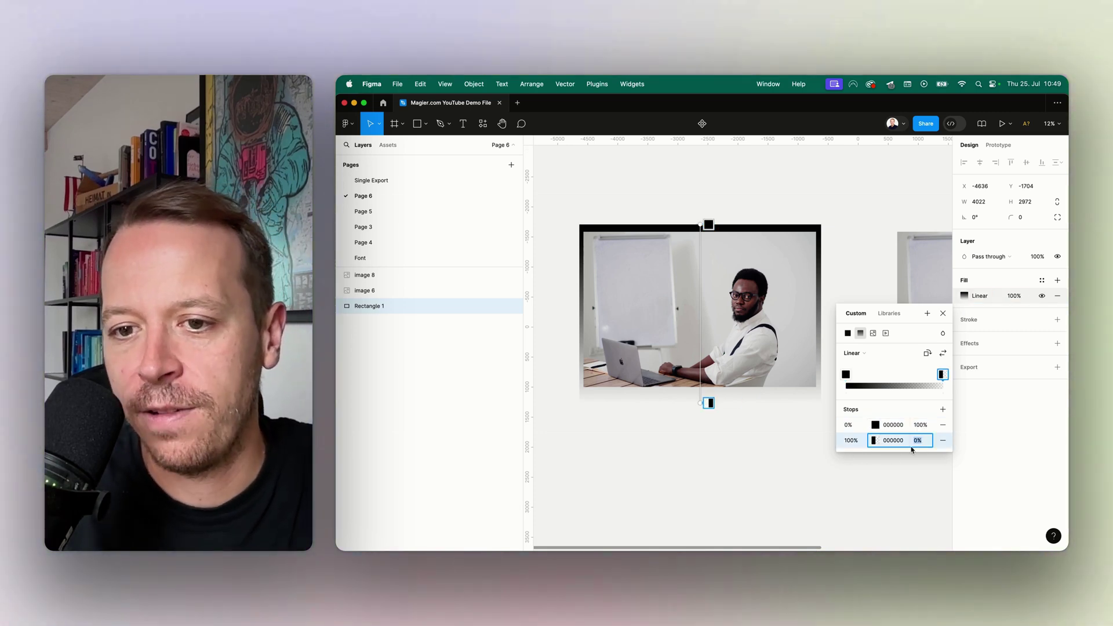
{"action": "key", "text": "Escape"}
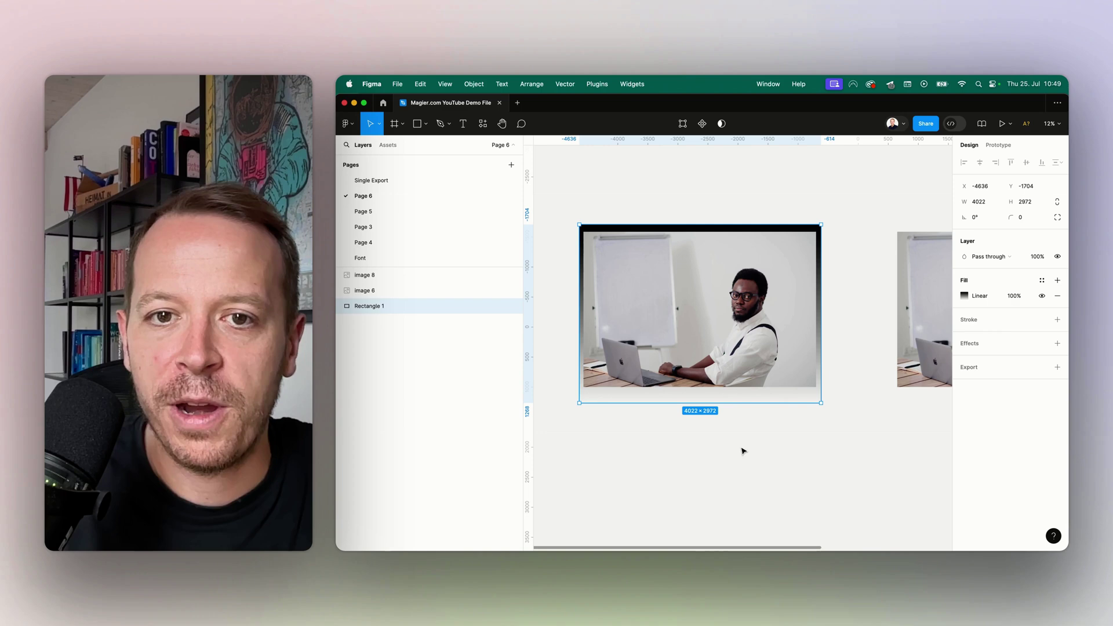
{"action": "left_click", "coordinate": [386, 296]}
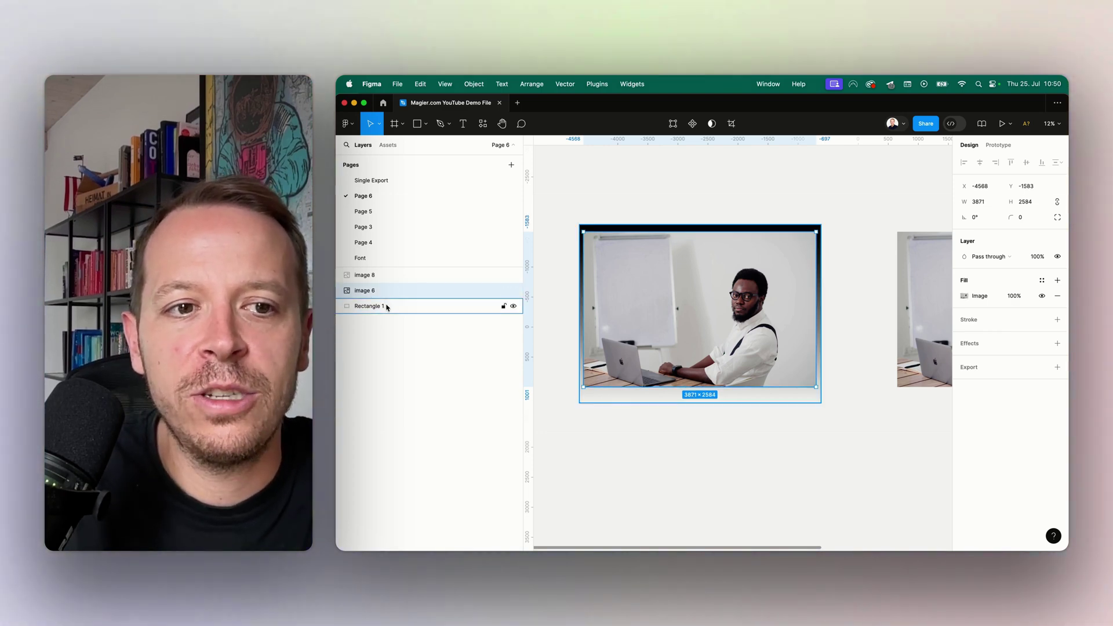
{"action": "left_click", "coordinate": [386, 306]}
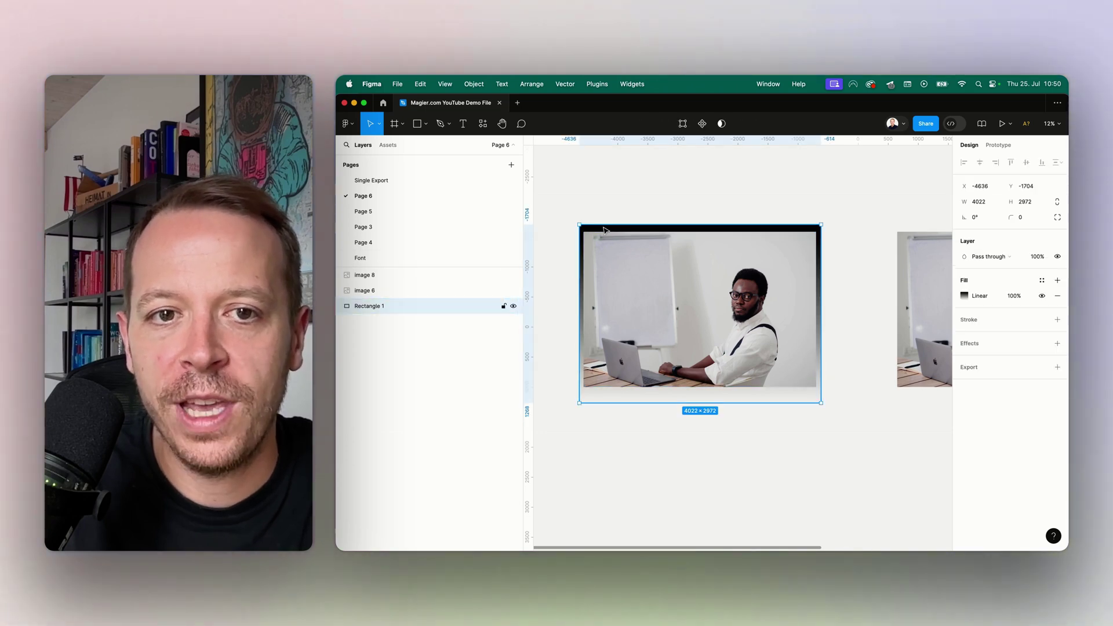
{"action": "left_click", "coordinate": [597, 228]}
{"action": "left_click", "coordinate": [597, 228], "text": "shift"}
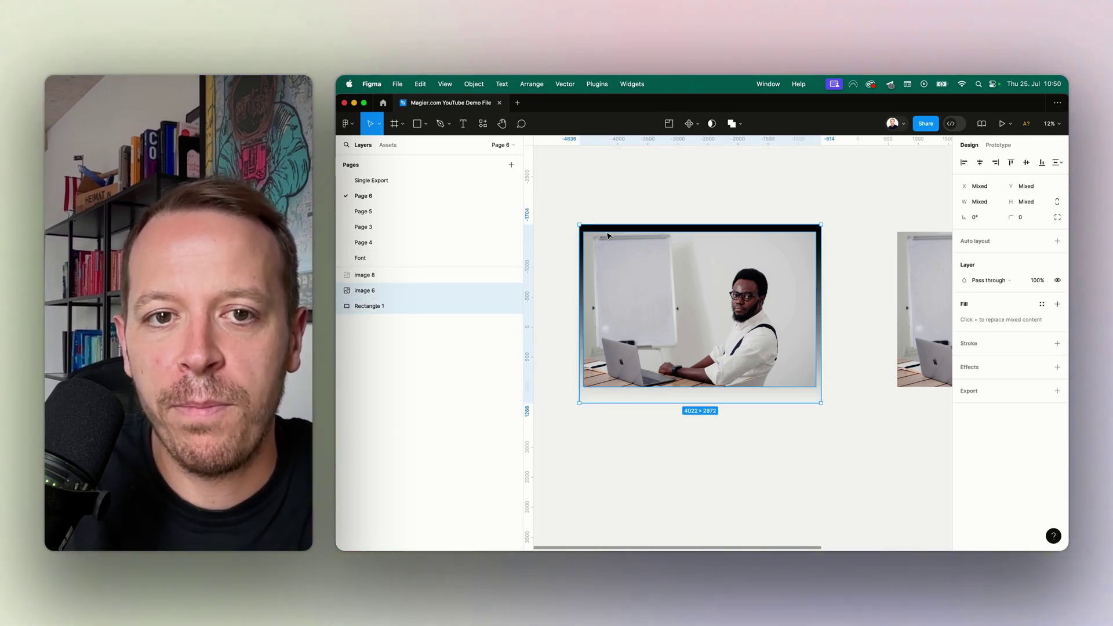
{"action": "right_click", "coordinate": [609, 235]}
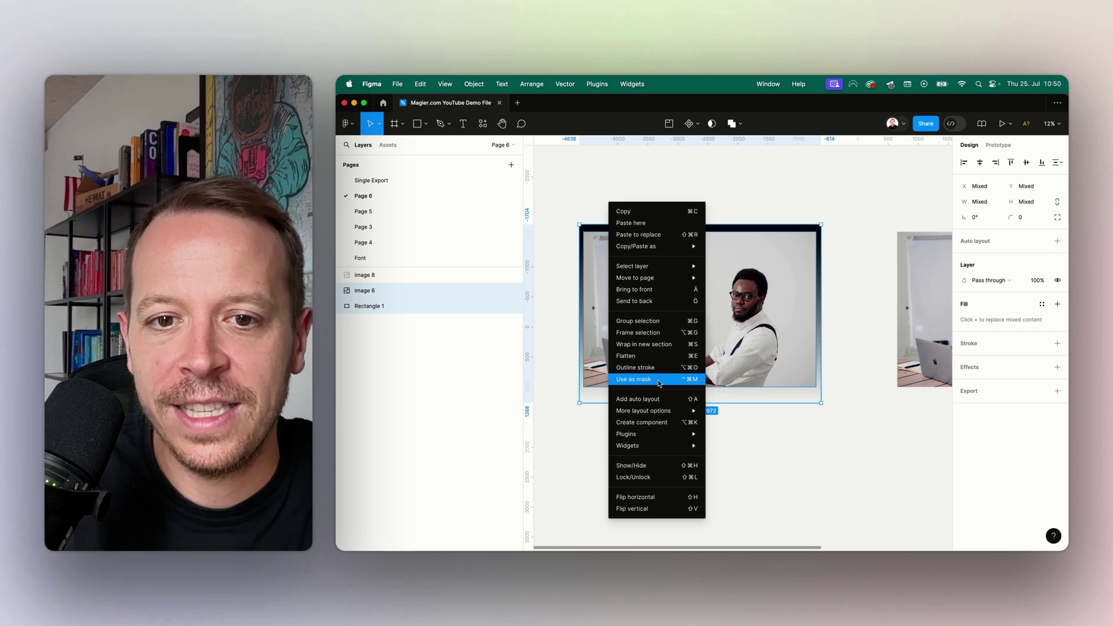
{"action": "left_click", "coordinate": [661, 383]}
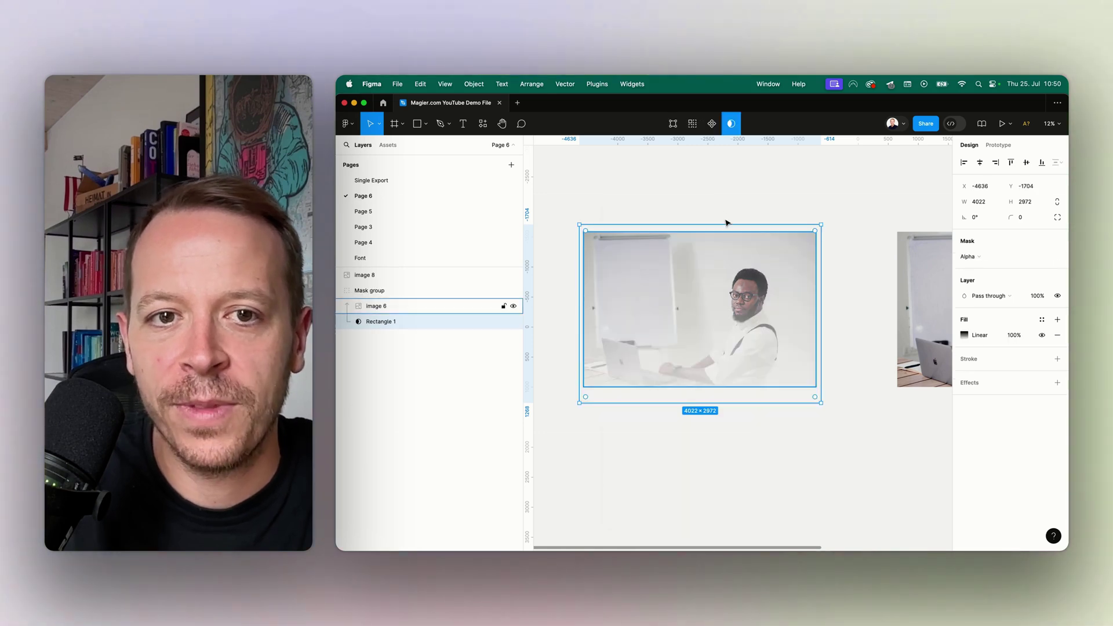
{"action": "left_click", "coordinate": [722, 198]}
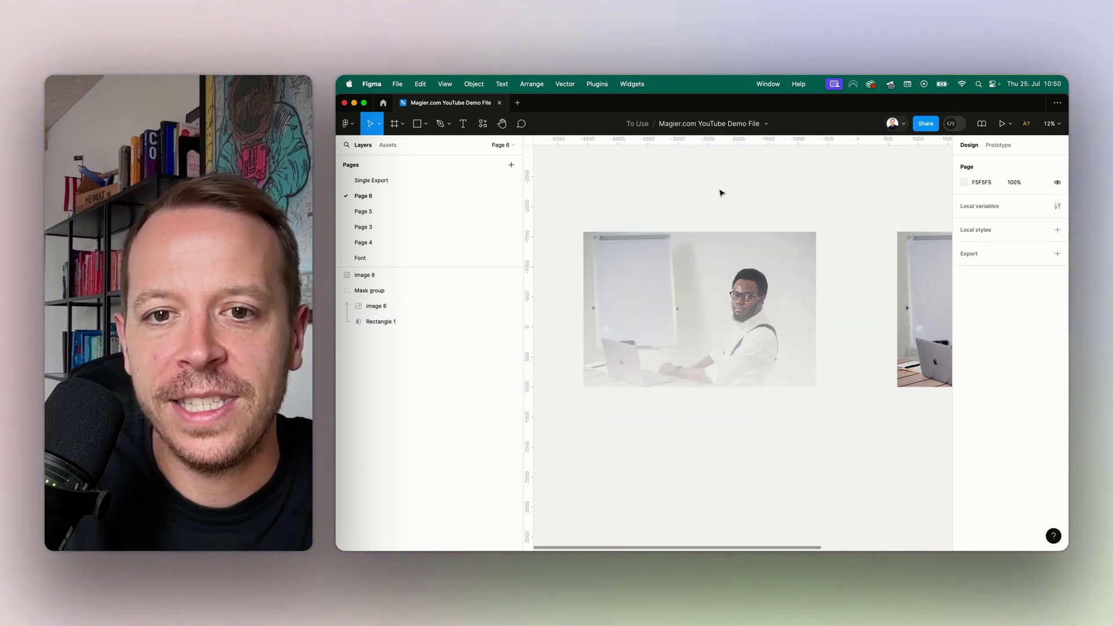
{"action": "left_click", "coordinate": [376, 306]}
{"action": "left_click", "coordinate": [383, 322]}
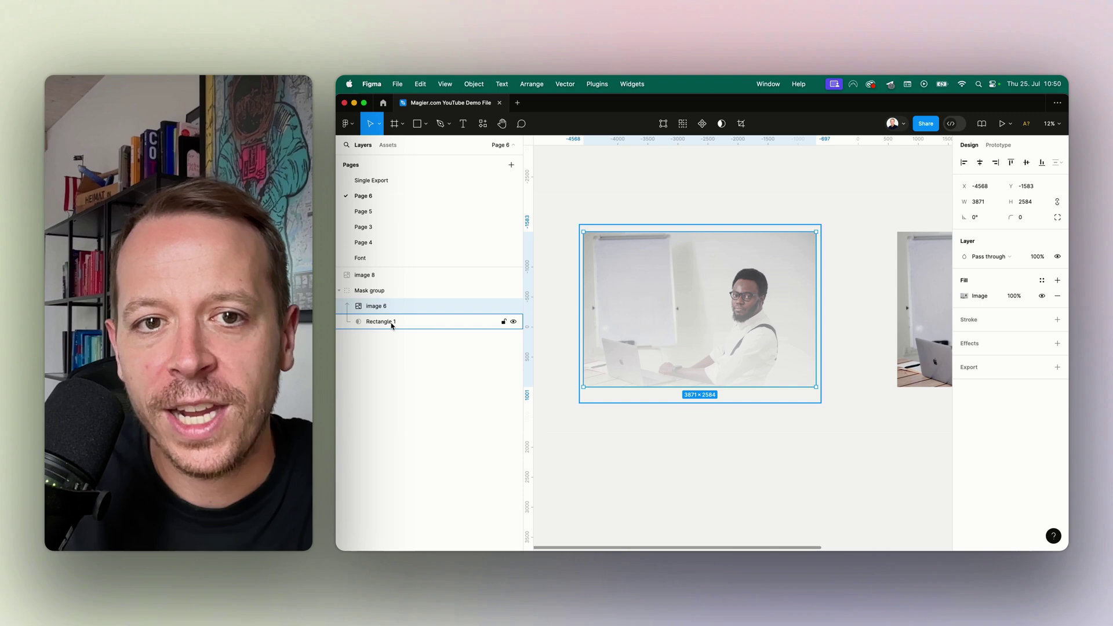
{"action": "left_click", "coordinate": [366, 291]}
{"action": "left_click", "coordinate": [716, 208]}
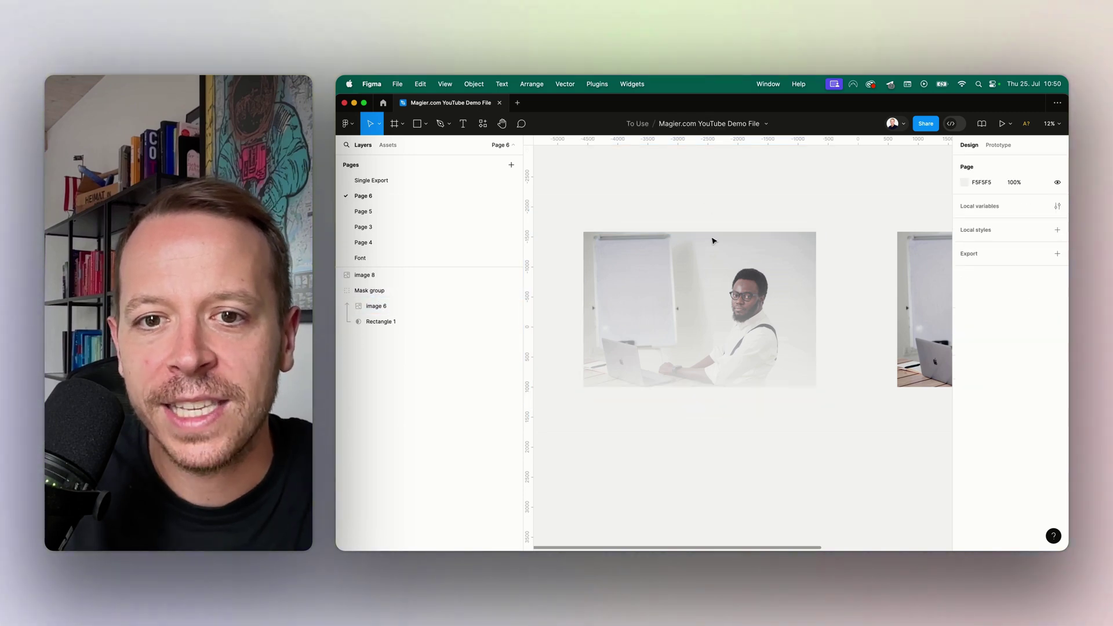
Step: Shrink mask Rectangle 1 to the photo's edges, then select the Mask group
{"action": "double_click", "coordinate": [671, 381]}
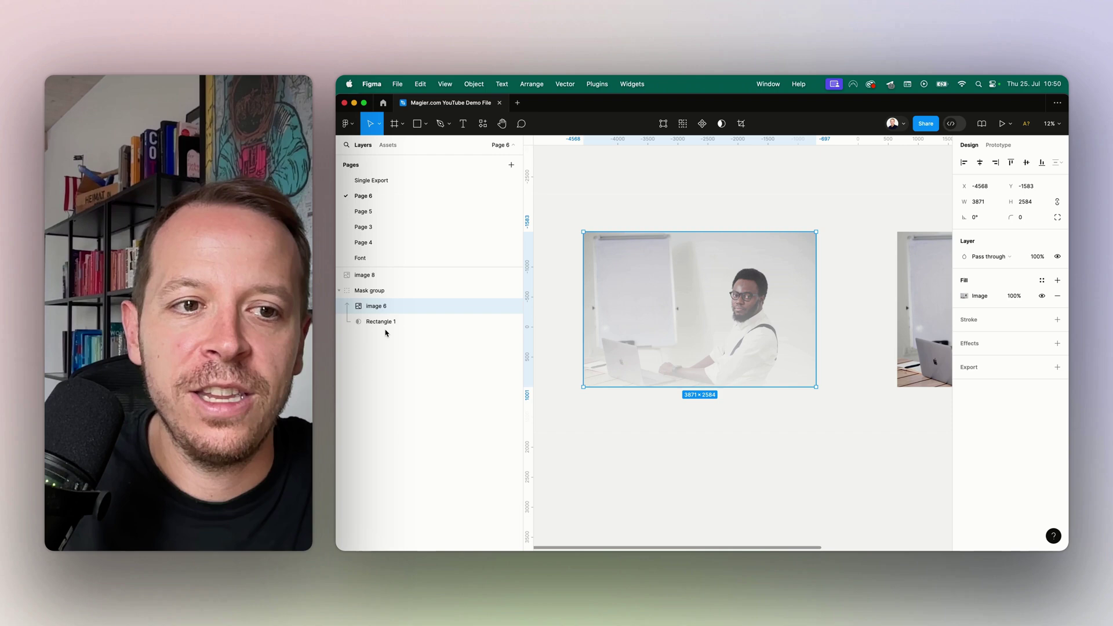
{"action": "left_click", "coordinate": [436, 319]}
{"action": "left_click_drag", "start_coordinate": [580, 226], "coordinate": [585, 232]}
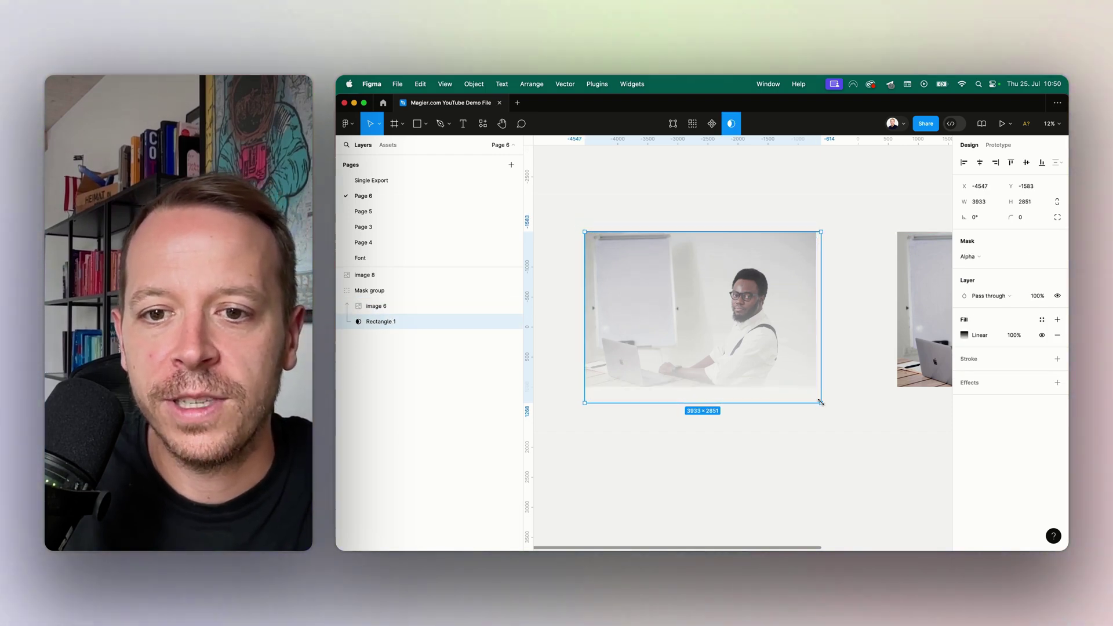
{"action": "left_click_drag", "start_coordinate": [820, 402], "coordinate": [815, 388]}
{"action": "left_click", "coordinate": [662, 209]}
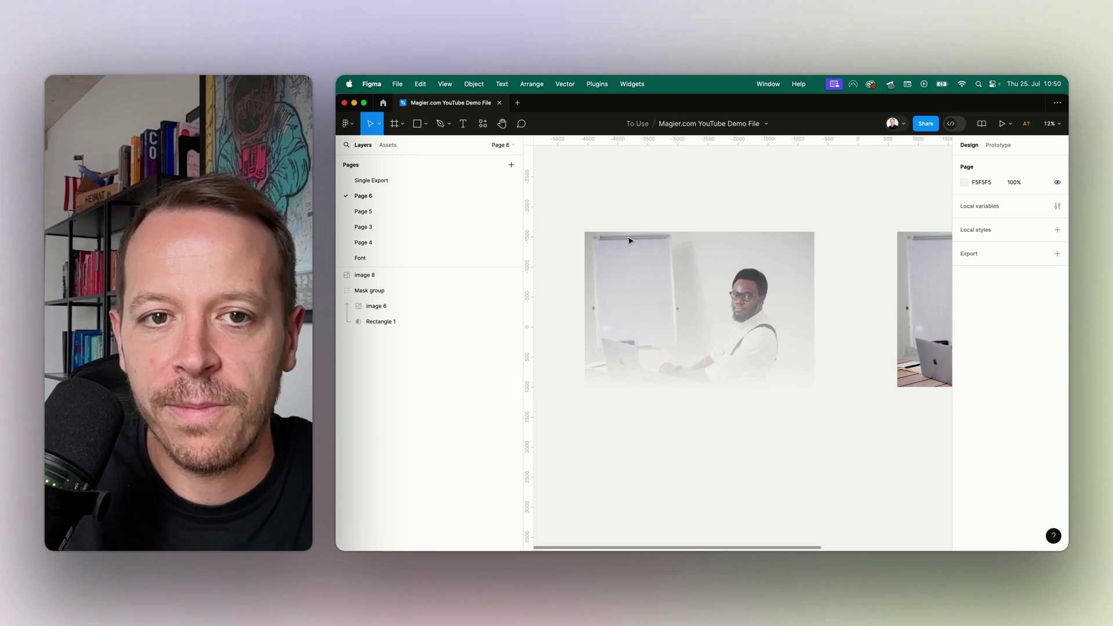
{"action": "left_click", "coordinate": [435, 291]}
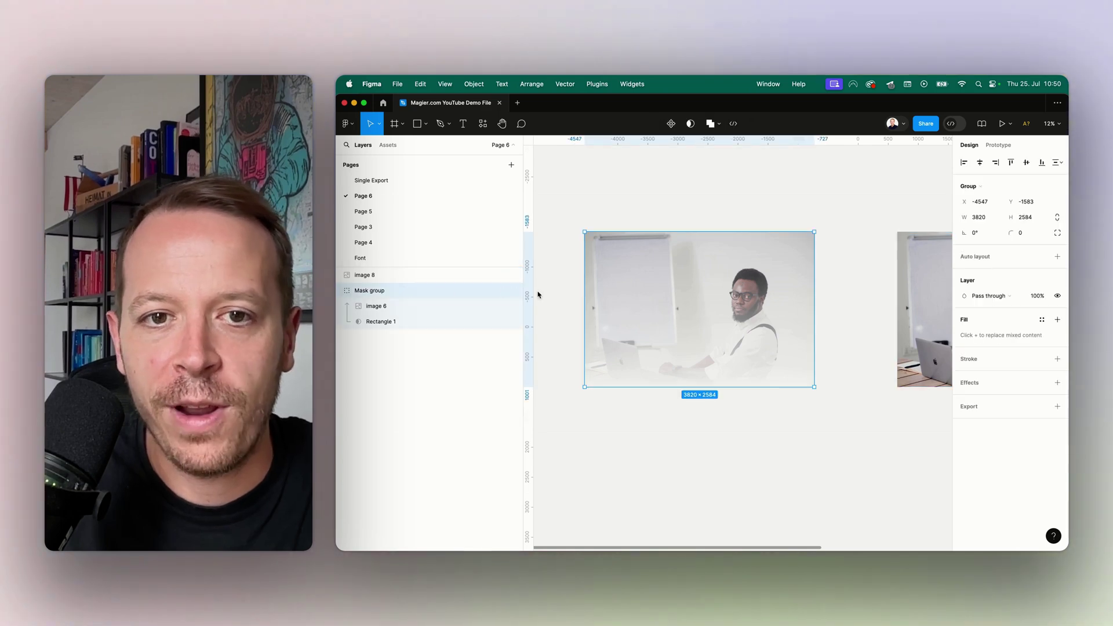
Step: Wrap the Mask group in a new frame, Frame 1, using Frame selection
{"action": "right_click", "coordinate": [624, 249]}
{"action": "left_click", "coordinate": [658, 332]}
{"action": "left_click", "coordinate": [671, 212]}
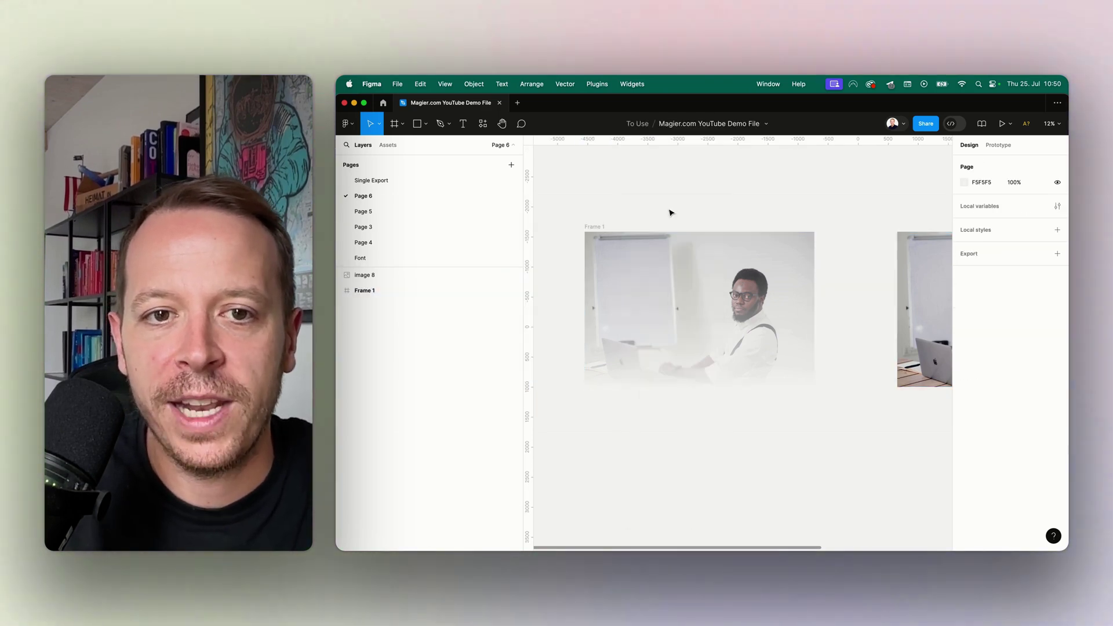
Step: Expand Frame 1 in Layers and select its mask Rectangle 1
{"action": "left_click", "coordinate": [347, 291]}
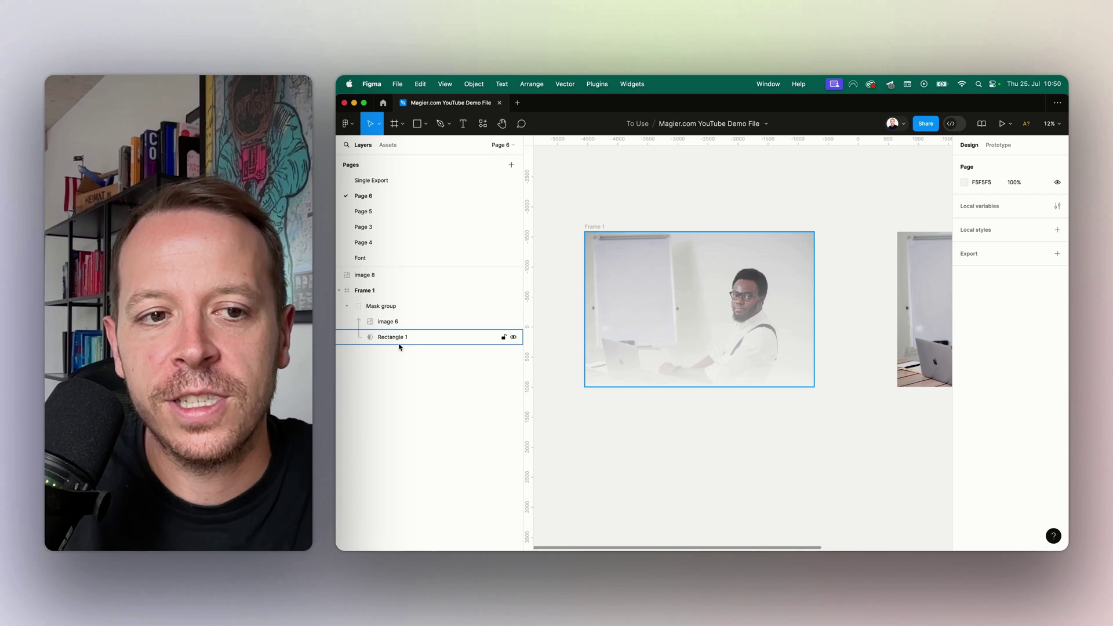
{"action": "left_click", "coordinate": [395, 337]}
{"action": "left_click", "coordinate": [597, 227]}
{"action": "left_click", "coordinate": [663, 207]}
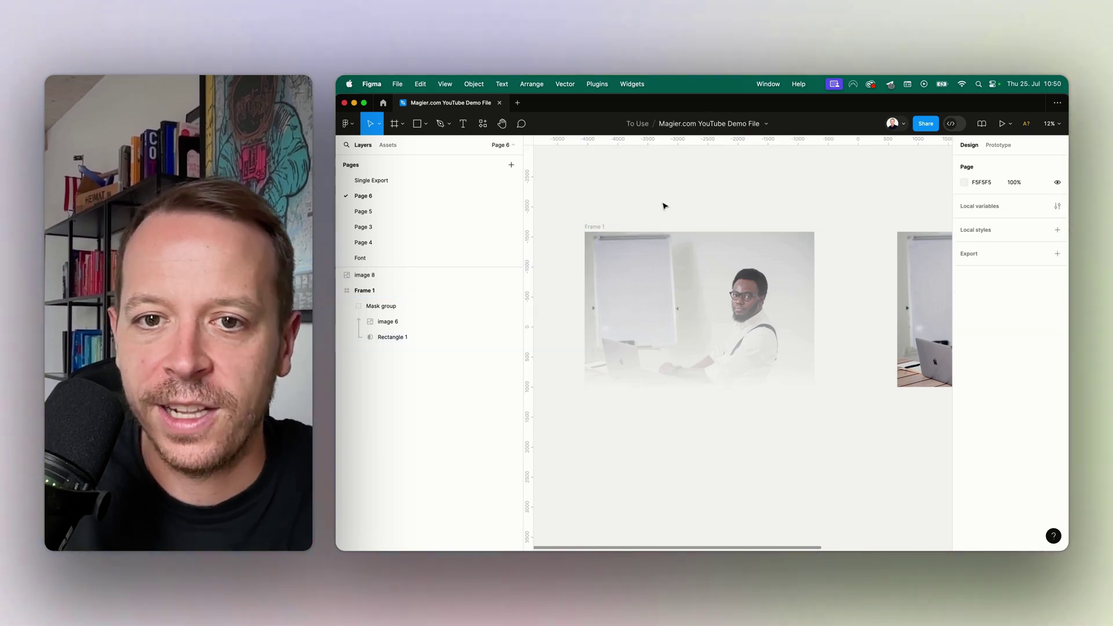
{"action": "left_click", "coordinate": [595, 227]}
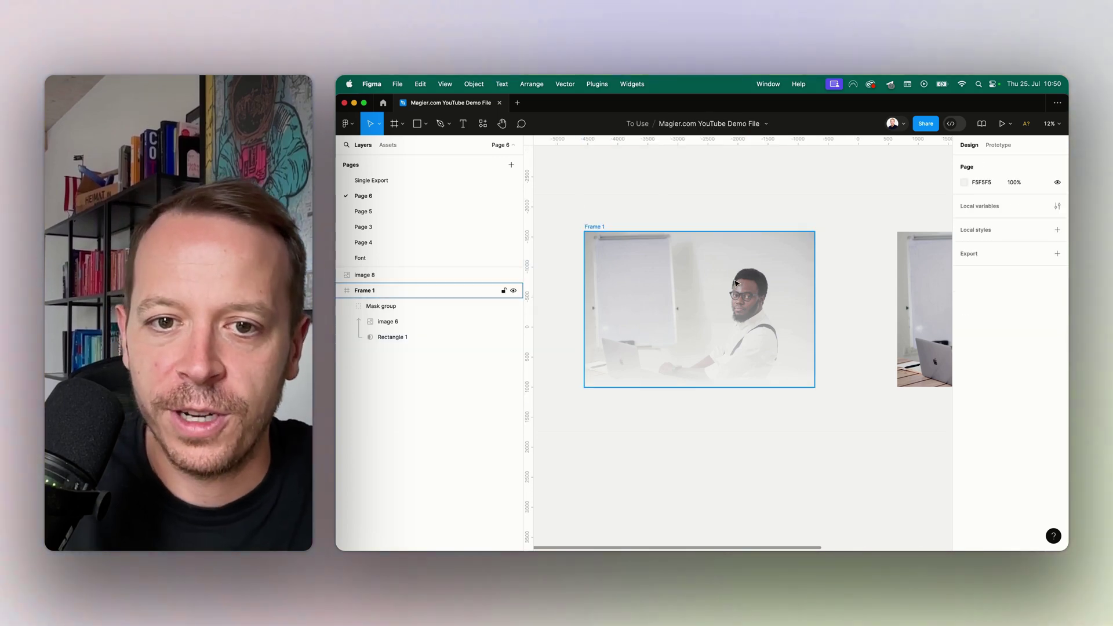
{"action": "left_click", "coordinate": [393, 336]}
{"action": "left_click", "coordinate": [964, 398]}
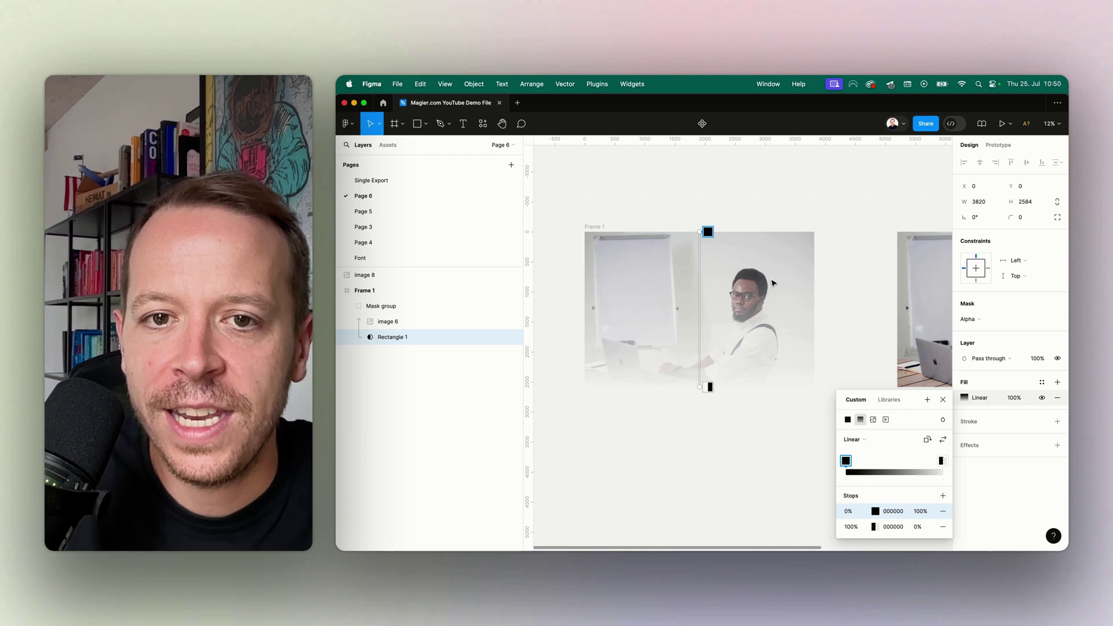
{"action": "left_click_drag", "start_coordinate": [700, 232], "coordinate": [700, 330]}
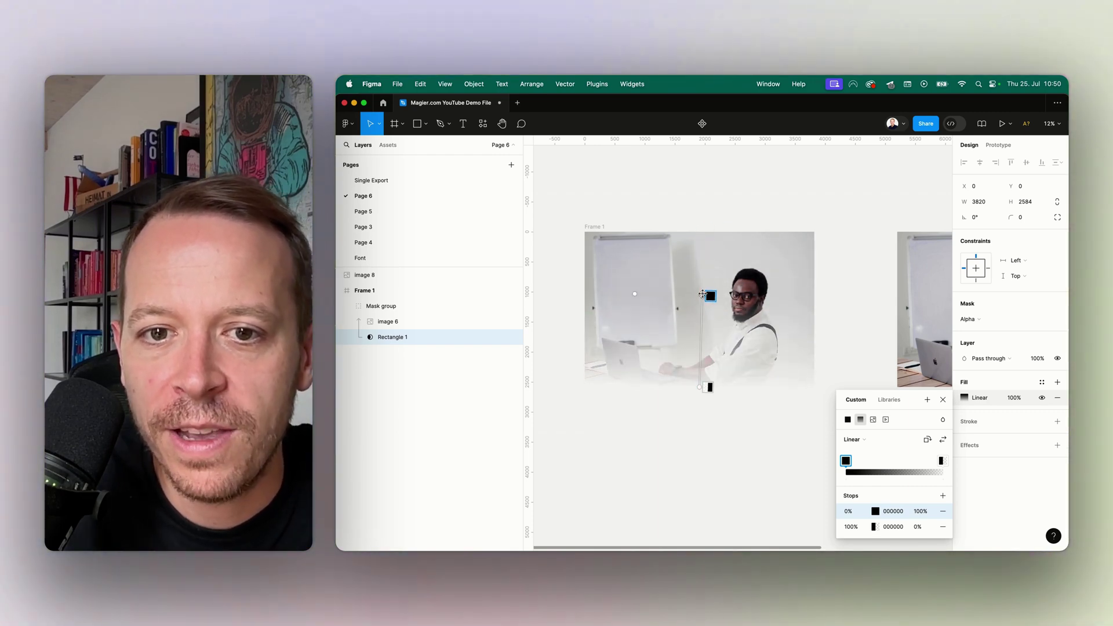
{"action": "mouse_move", "coordinate": [700, 330]}
{"action": "left_mouse_down"}
{"action": "mouse_move", "coordinate": [683, 273]}
{"action": "mouse_move", "coordinate": [605, 257]}
{"action": "left_mouse_up"}
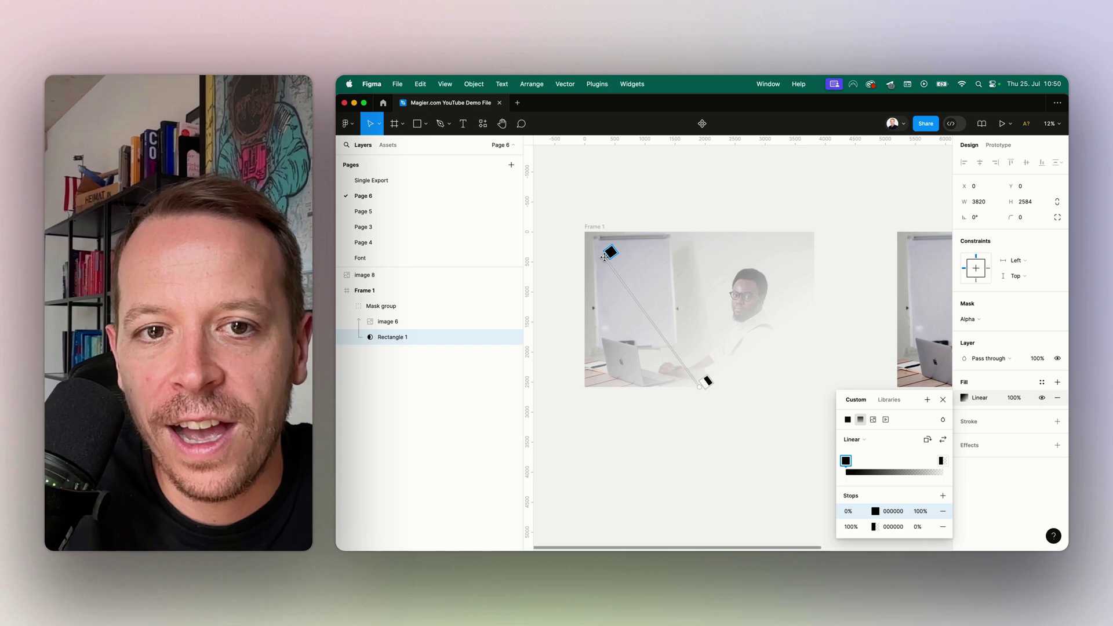
{"action": "mouse_move", "coordinate": [701, 388]}
{"action": "left_mouse_down"}
{"action": "mouse_move", "coordinate": [797, 373]}
{"action": "mouse_move", "coordinate": [763, 353]}
{"action": "left_mouse_up"}
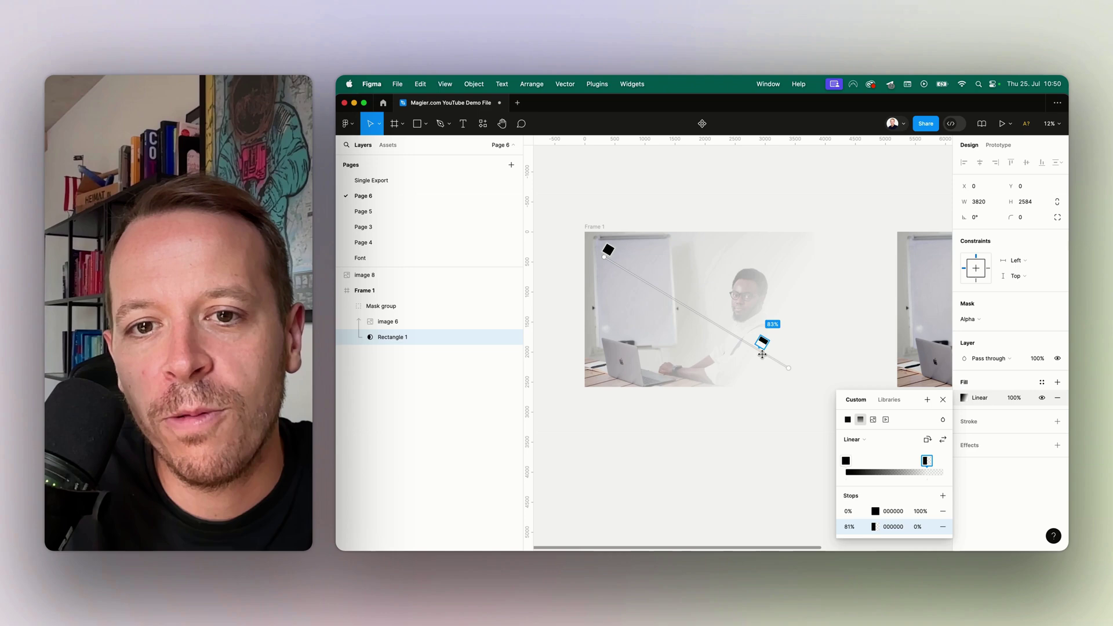
{"action": "key", "text": "super+z"}
{"action": "key", "text": "super+z"}
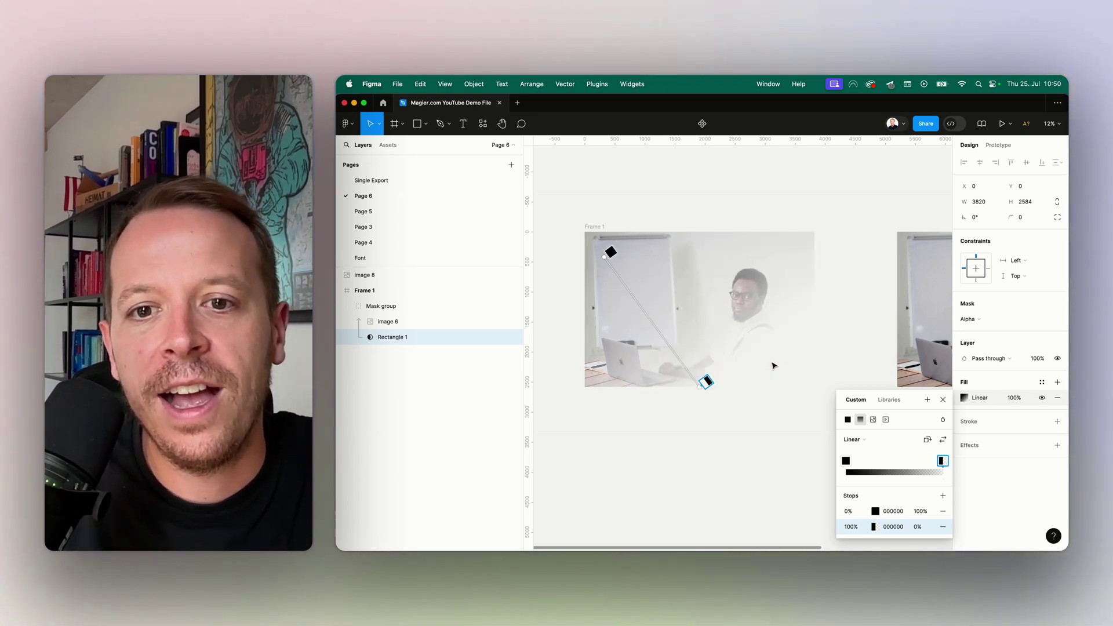
{"action": "key", "text": "super+z"}
Step: Wrap image 8, the unfaded photo, in a new frame, Frame 2, and reselect it
{"action": "left_click", "coordinate": [775, 209]}
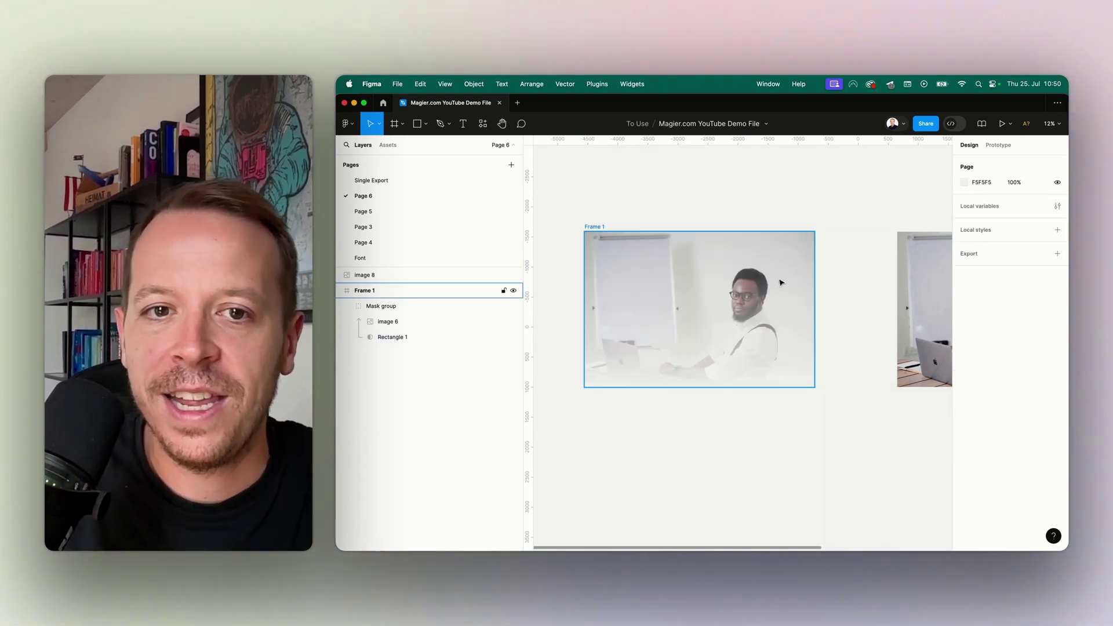
{"action": "scroll", "coordinate": [781, 282], "scroll_direction": "down", "scroll_amount": 3}
{"action": "scroll", "coordinate": [809, 286], "scroll_direction": "down", "scroll_amount": 3}
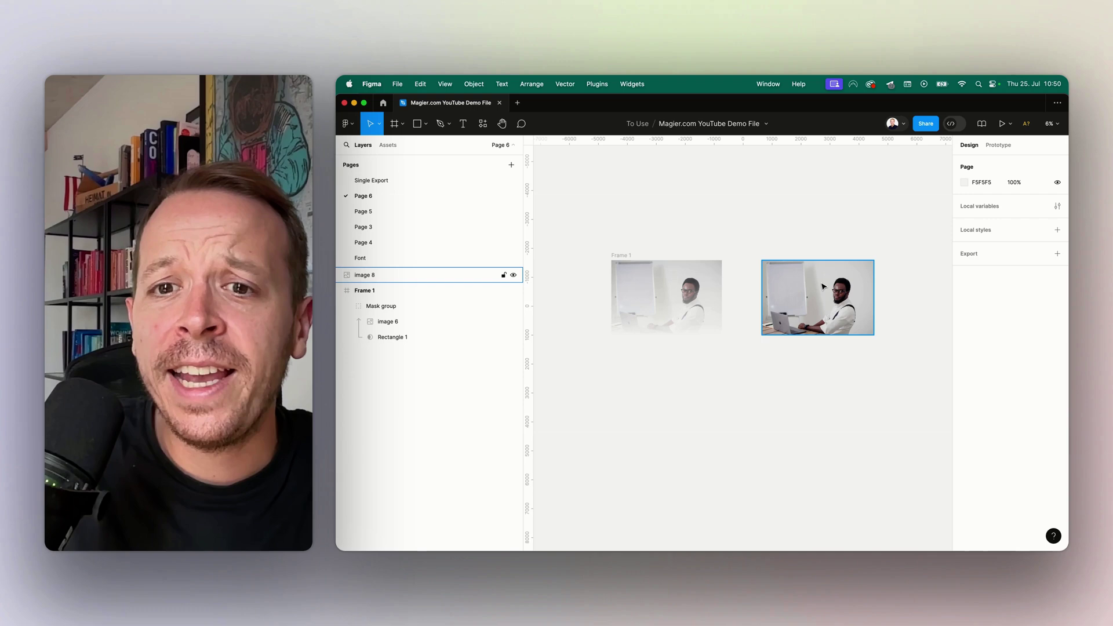
{"action": "scroll", "coordinate": [824, 287], "scroll_direction": "up", "scroll_amount": 2}
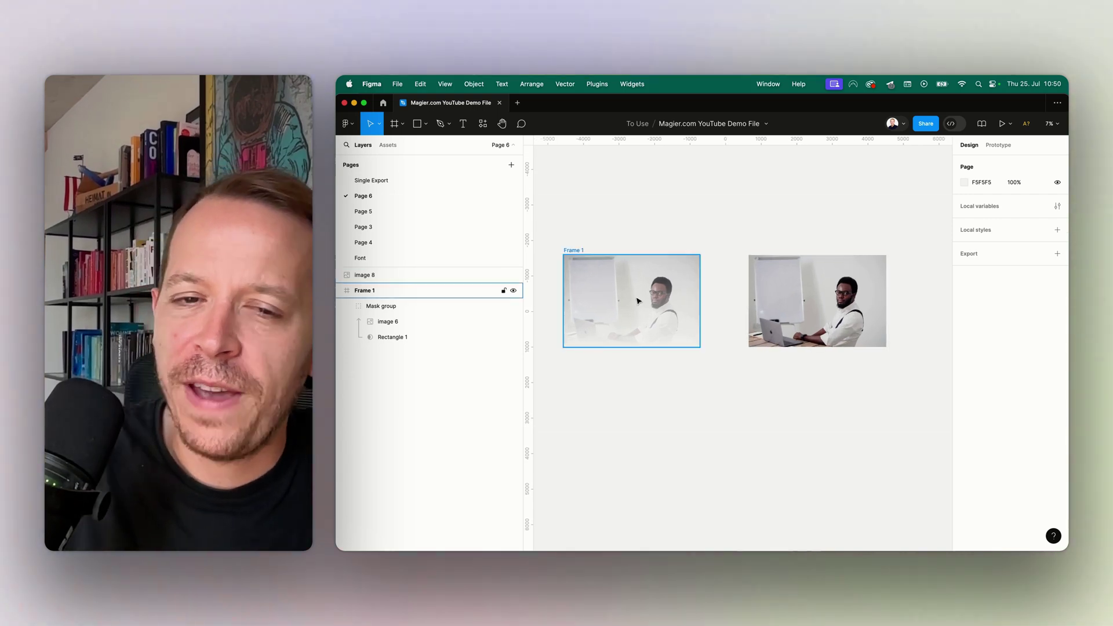
{"action": "left_click", "coordinate": [822, 317]}
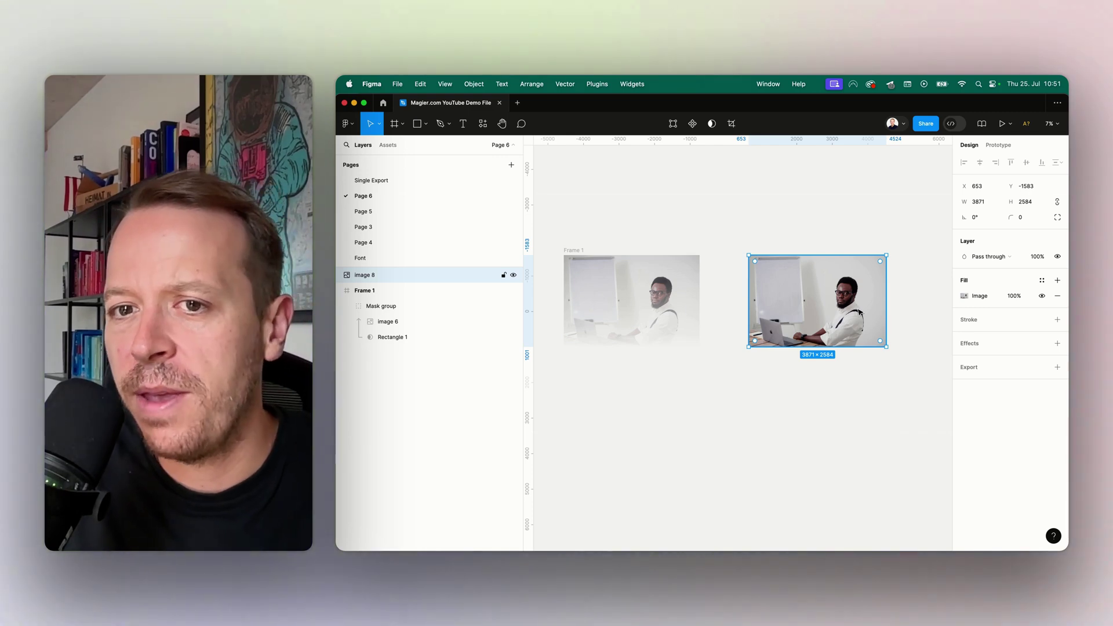
{"action": "scroll", "coordinate": [916, 306], "scroll_direction": "up", "scroll_amount": 3}
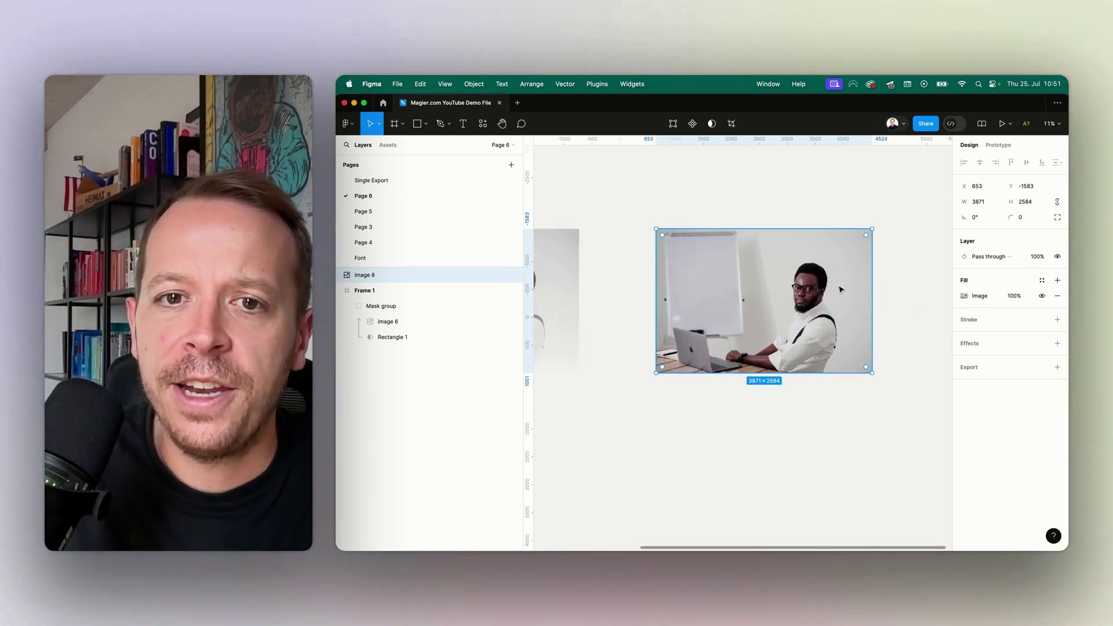
{"action": "right_click", "coordinate": [835, 236]}
{"action": "left_click", "coordinate": [870, 356]}
{"action": "key", "text": "Escape"}
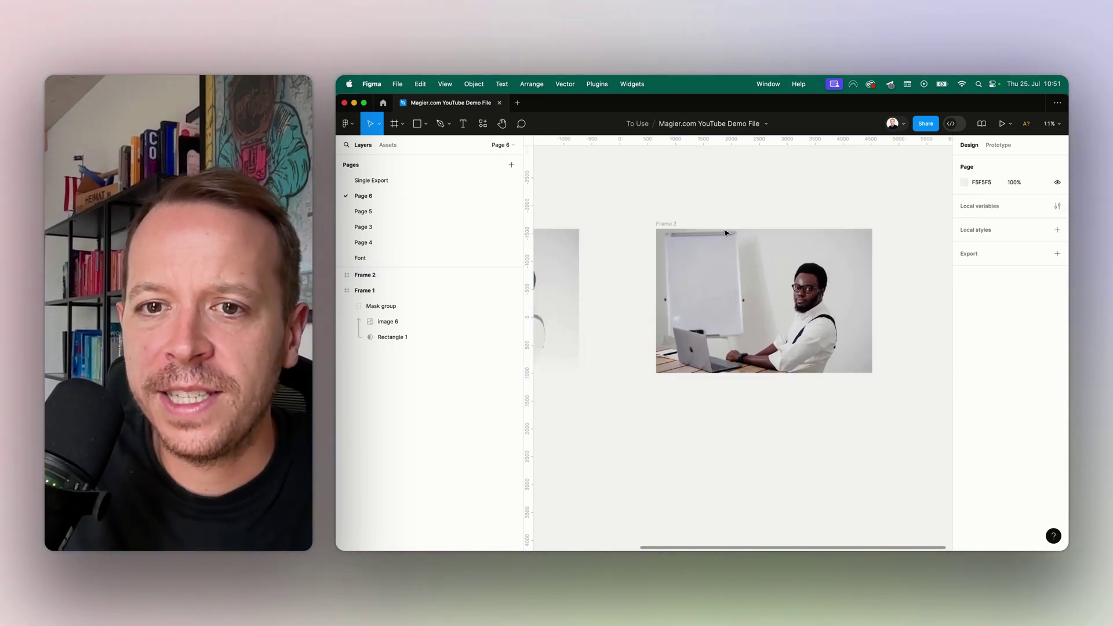
{"action": "left_click", "coordinate": [766, 296]}
Step: Add a second black fill layer over image 8's photo
{"action": "double_click", "coordinate": [793, 300]}
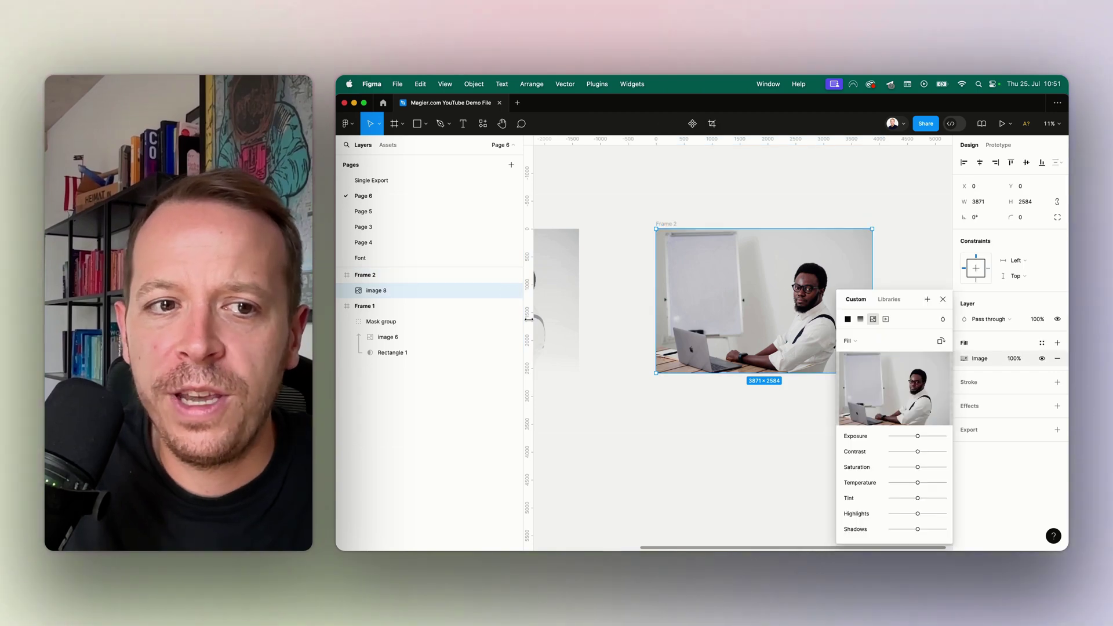
{"action": "left_click", "coordinate": [1056, 344]}
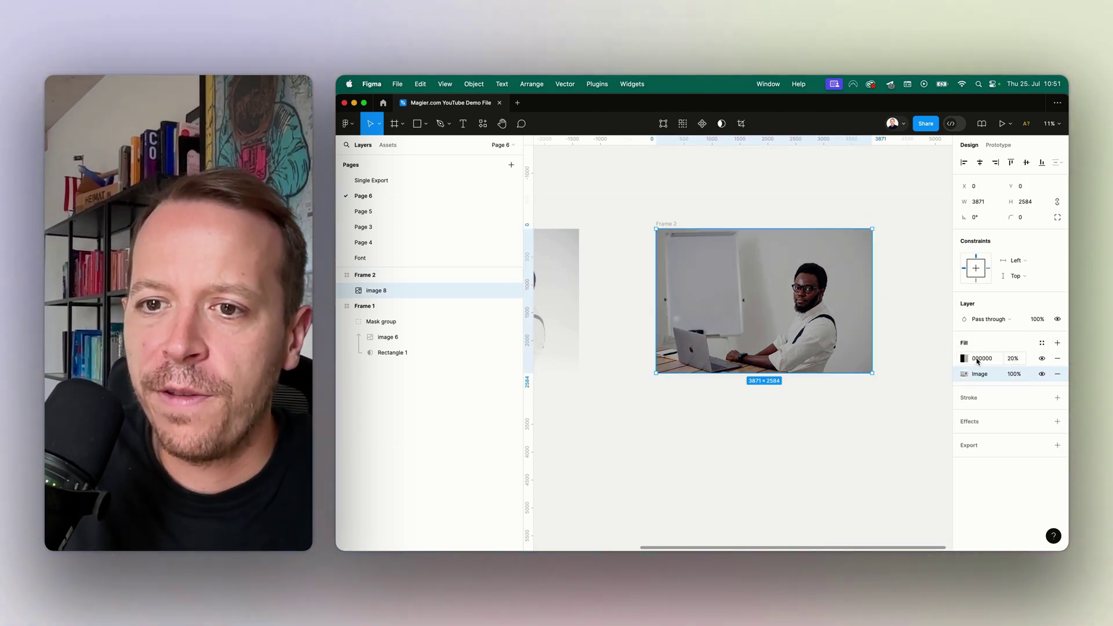
{"action": "type", "text": "0"}
{"action": "key", "text": "Return"}
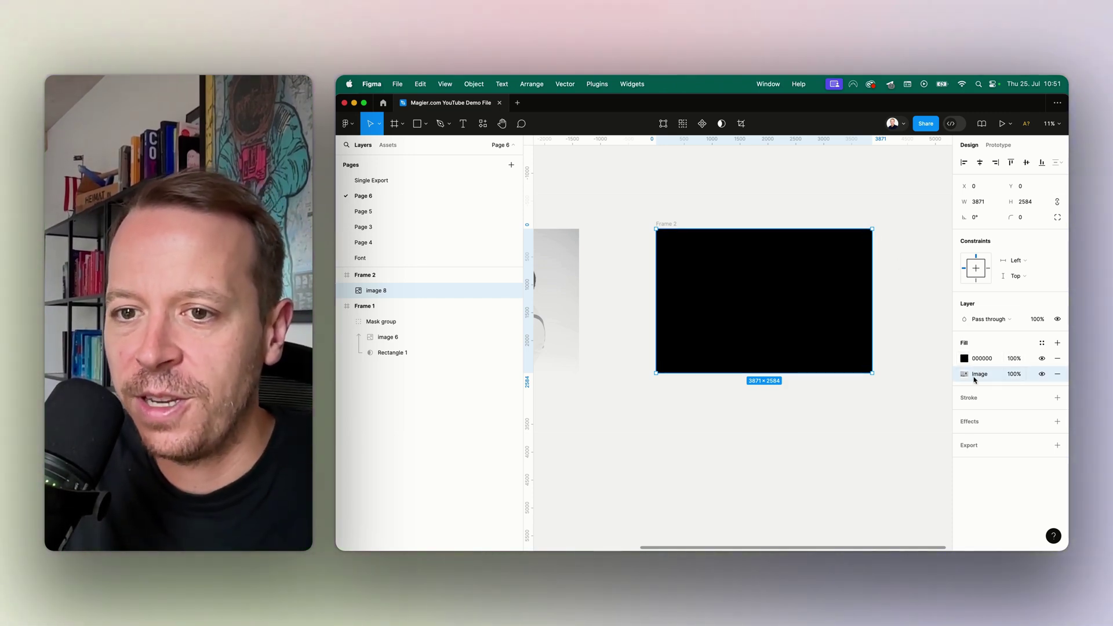
{"action": "key", "text": "2"}
Step: Switch the black fill to a linear gradient at 100% opacity and select the end stop's opacity
{"action": "left_click", "coordinate": [964, 358]}
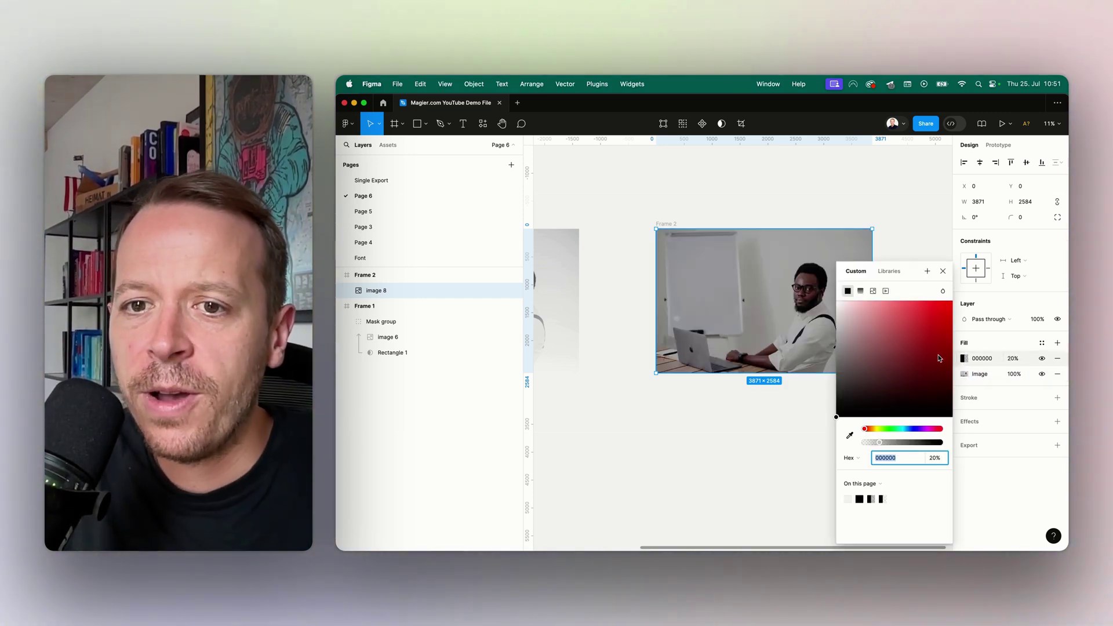
{"action": "left_click", "coordinate": [860, 292]}
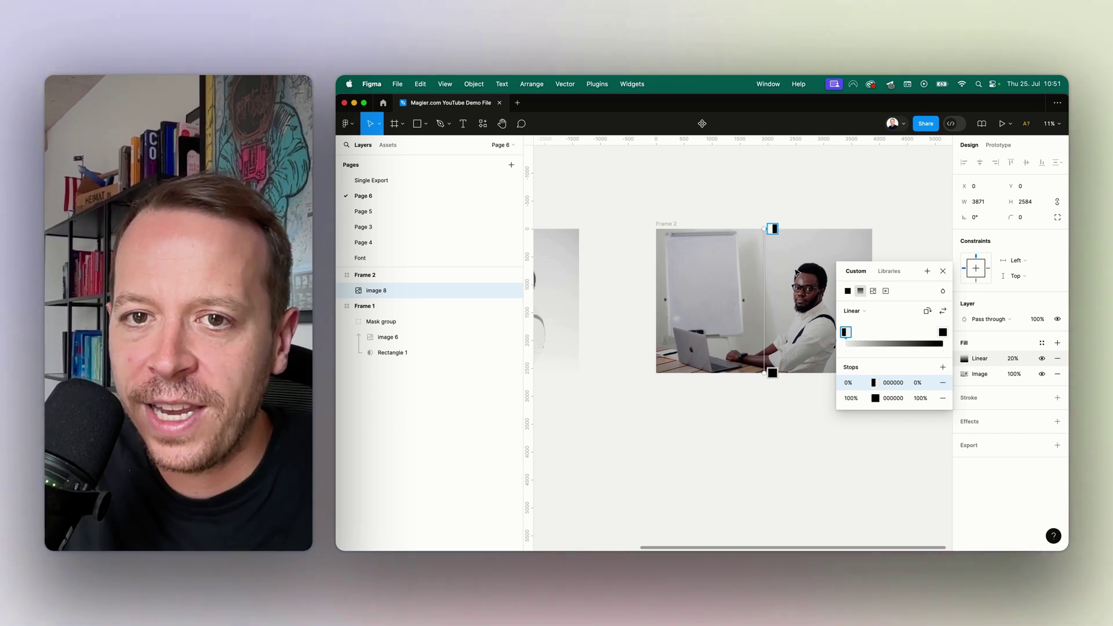
{"action": "left_click", "coordinate": [1014, 359]}
{"action": "type", "text": "100"}
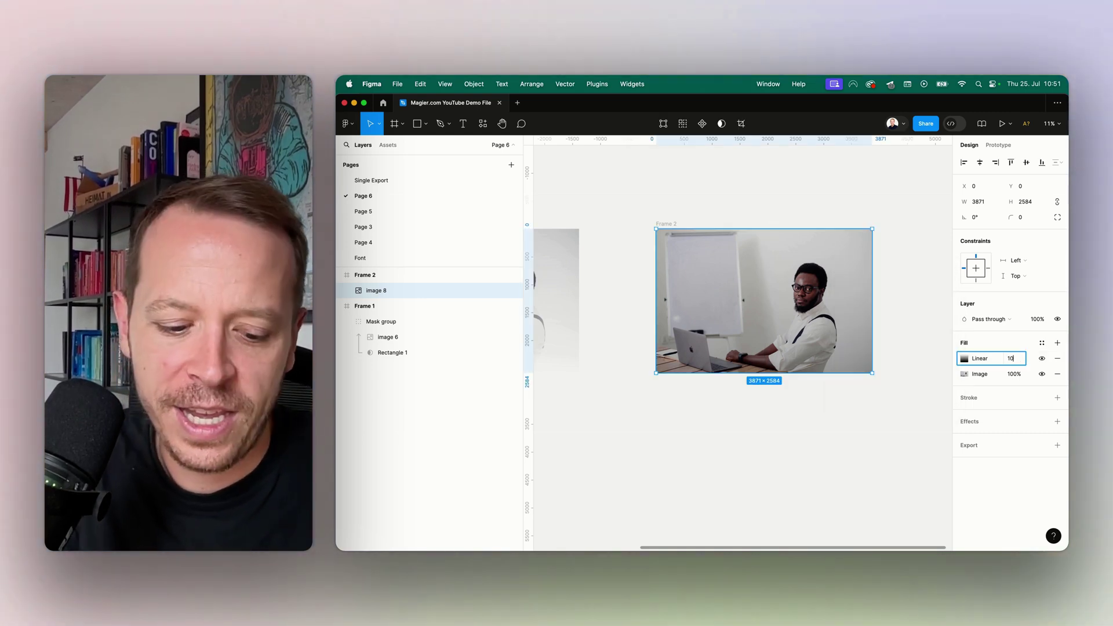
{"action": "type", "text": "0%"}
{"action": "key", "text": "Return"}
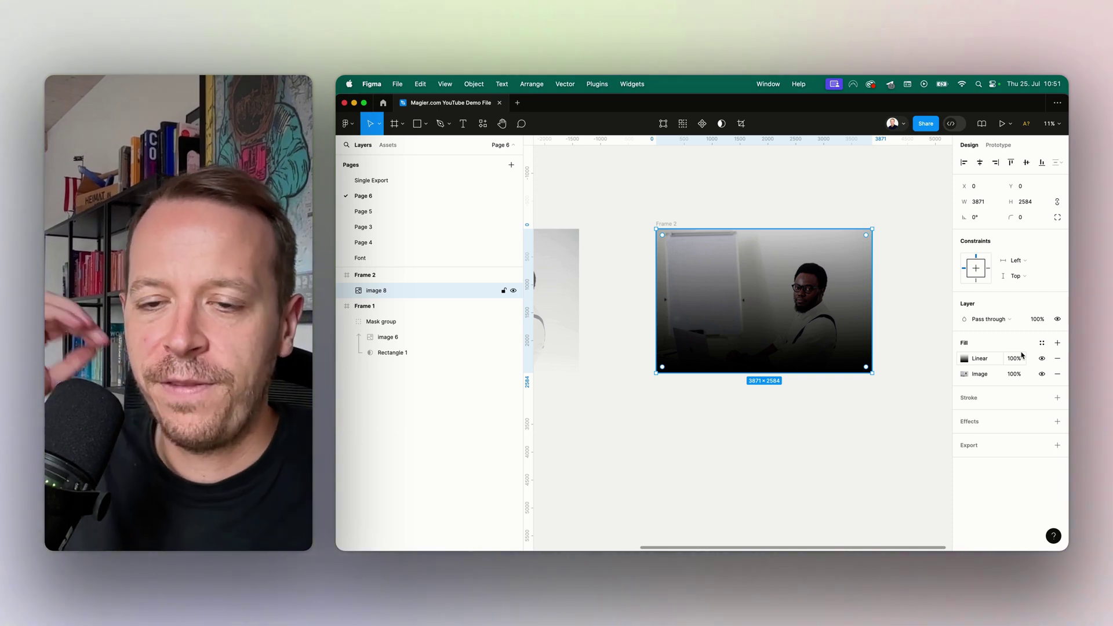
{"action": "left_click", "coordinate": [965, 359]}
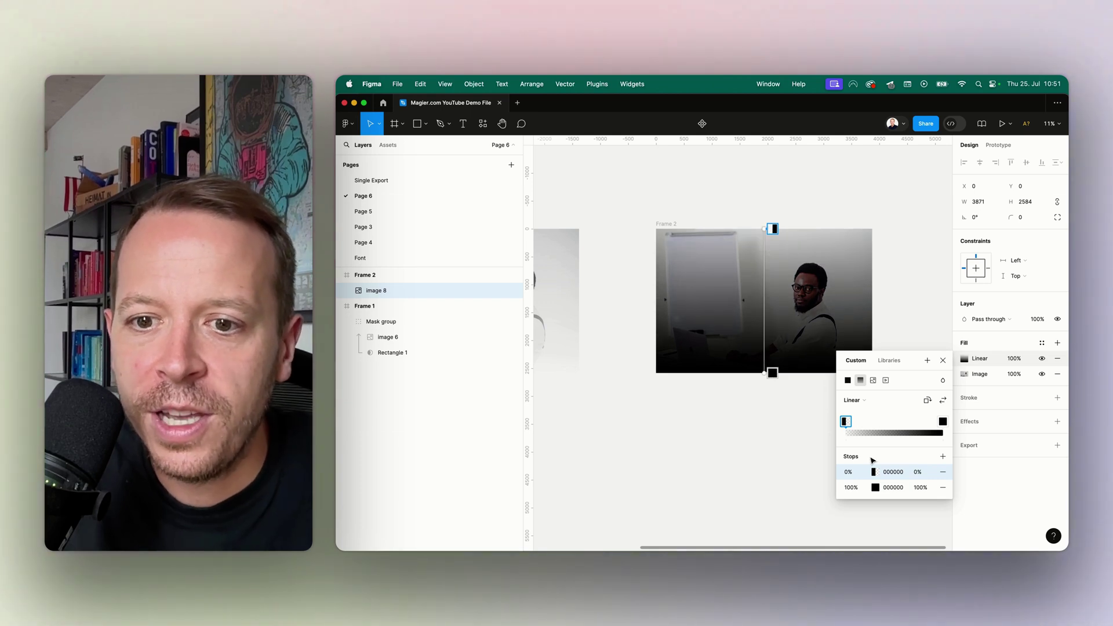
{"action": "left_click", "coordinate": [927, 489]}
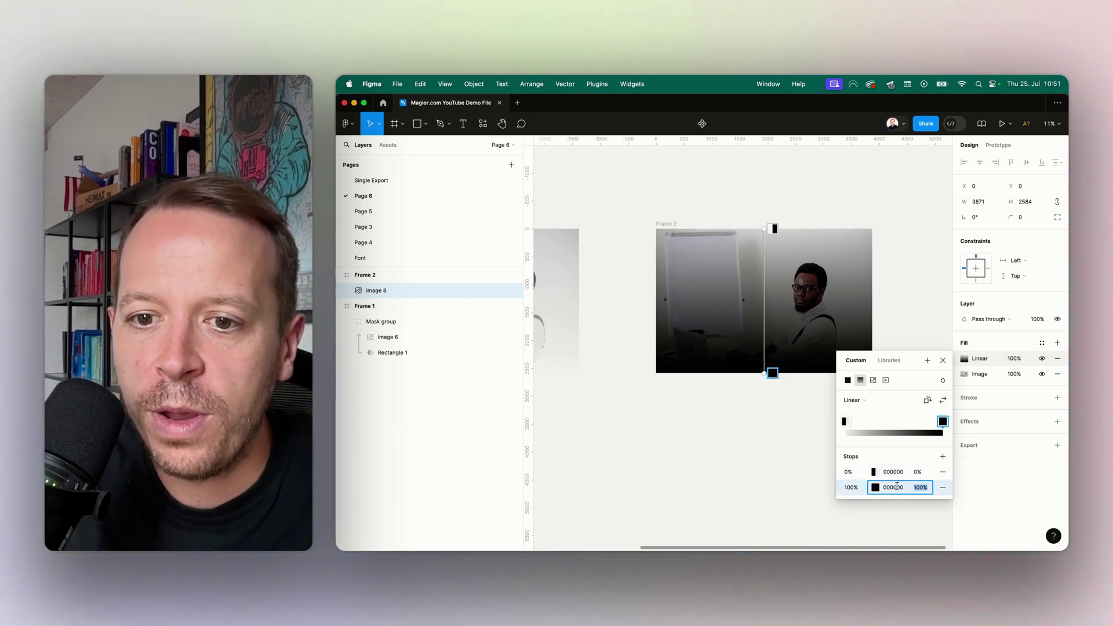
Step: Set both gradient stops to red D60A0A
{"action": "left_click", "coordinate": [875, 488]}
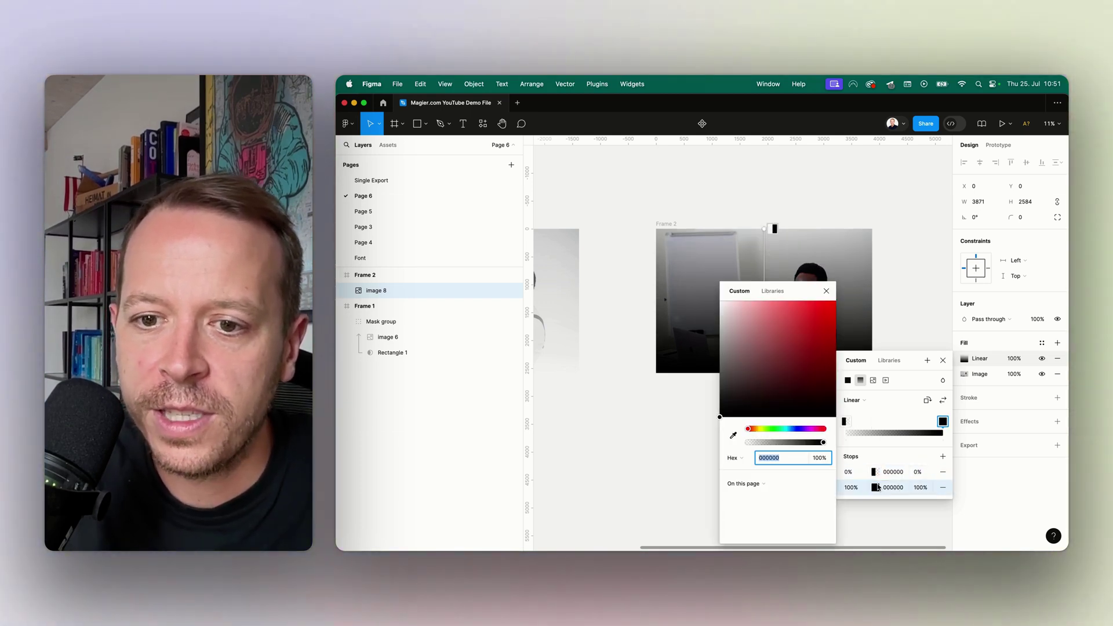
{"action": "left_click", "coordinate": [811, 339]}
{"action": "left_click_drag", "start_coordinate": [827, 344], "coordinate": [829, 324]}
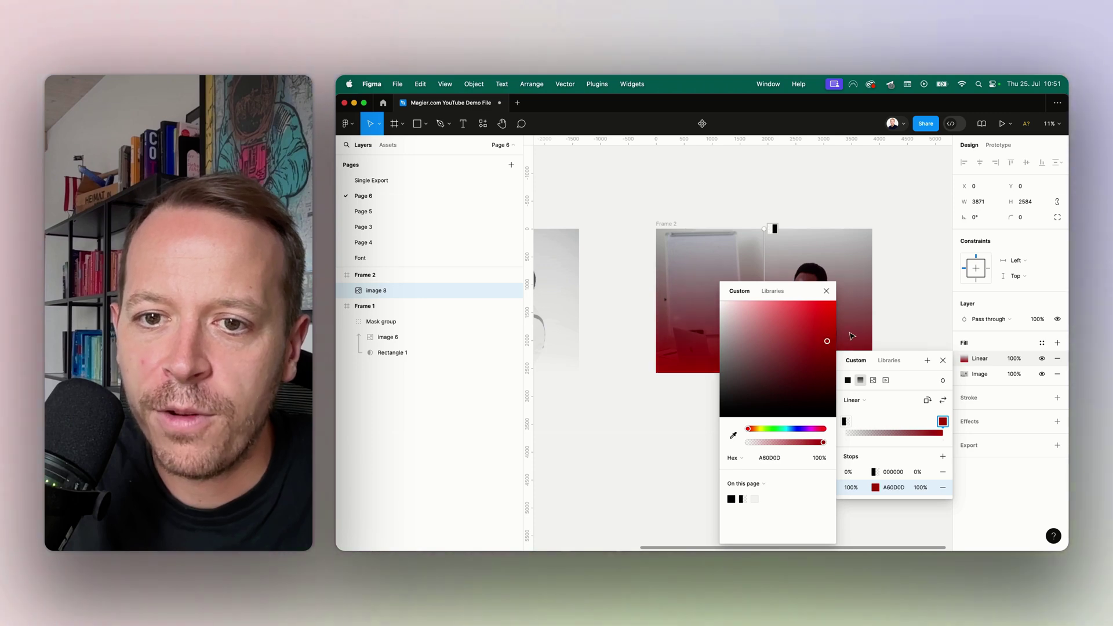
{"action": "left_click", "coordinate": [893, 472]}
{"action": "key", "text": "super+v"}
{"action": "key", "text": "Return"}
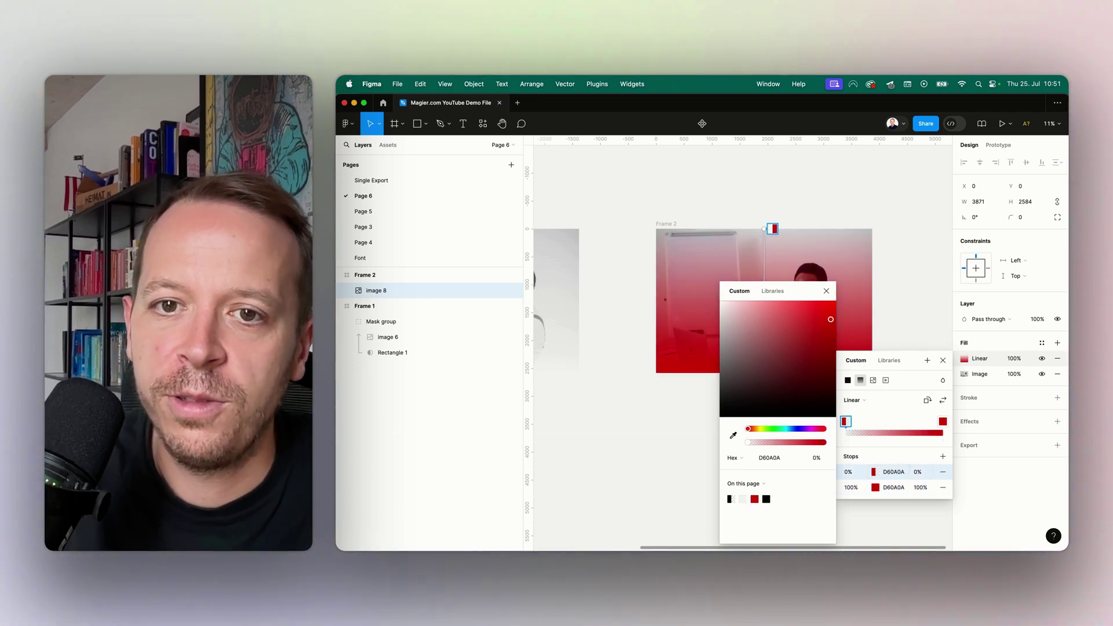
{"action": "key", "text": "Escape"}
Step: Lower the 100% end stop's opacity to 60%
{"action": "left_click", "coordinate": [964, 374]}
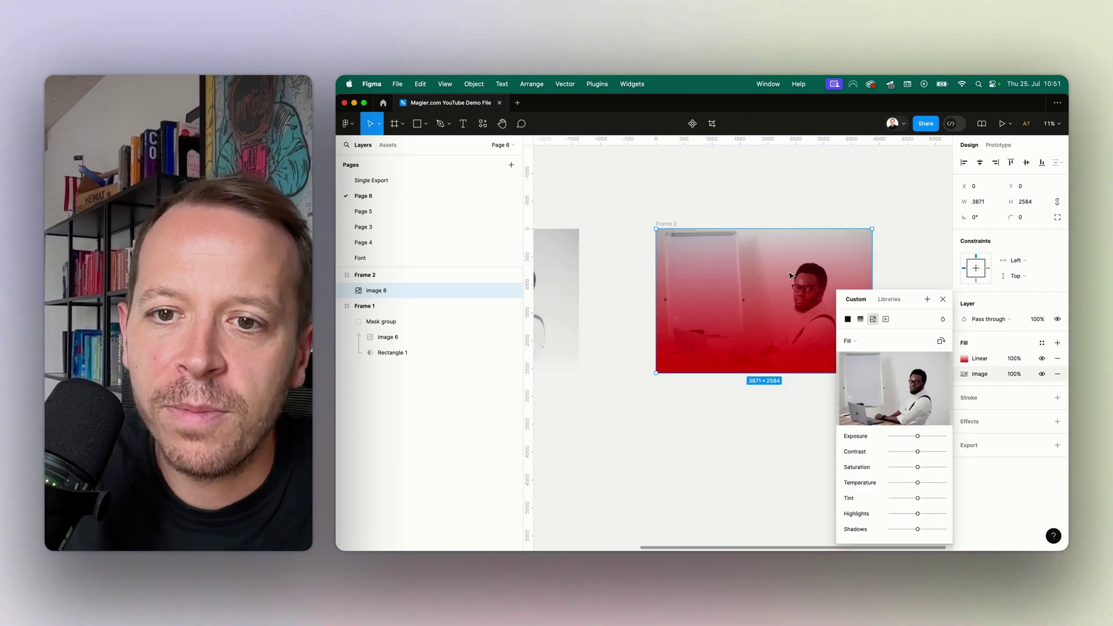
{"action": "left_click", "coordinate": [976, 359]}
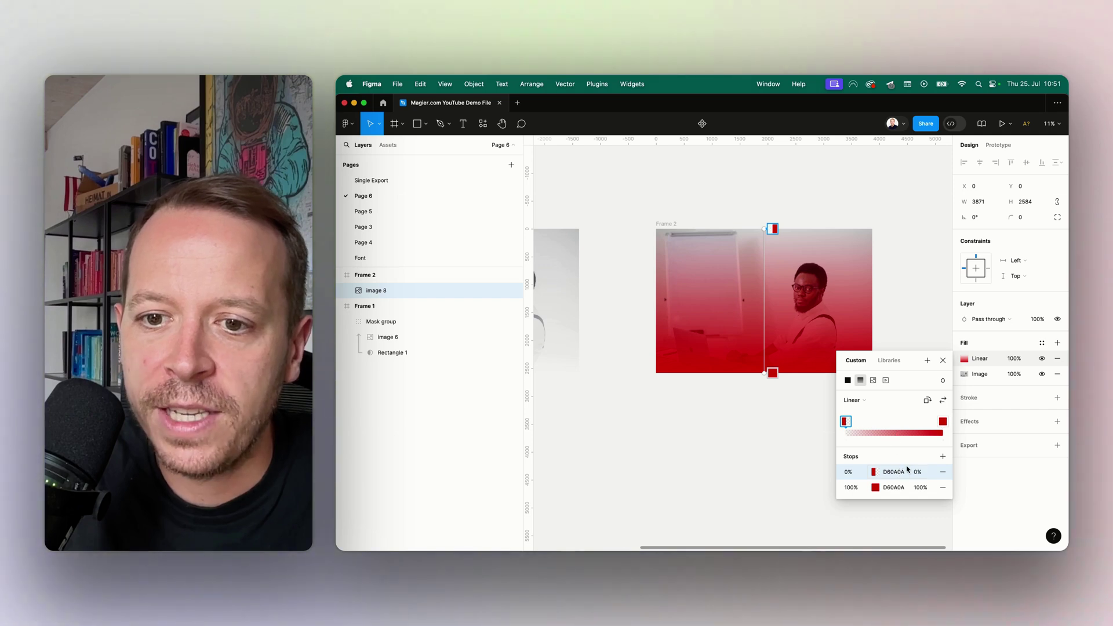
{"action": "left_click", "coordinate": [921, 487]}
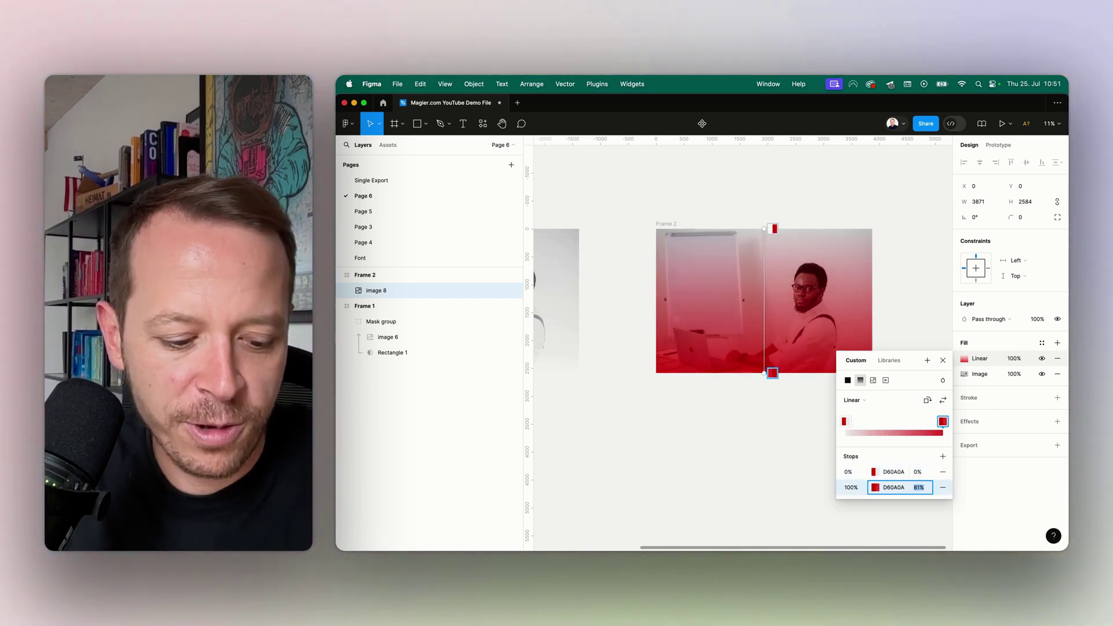
{"action": "type", "text": "81"}
{"action": "key", "text": "Return"}
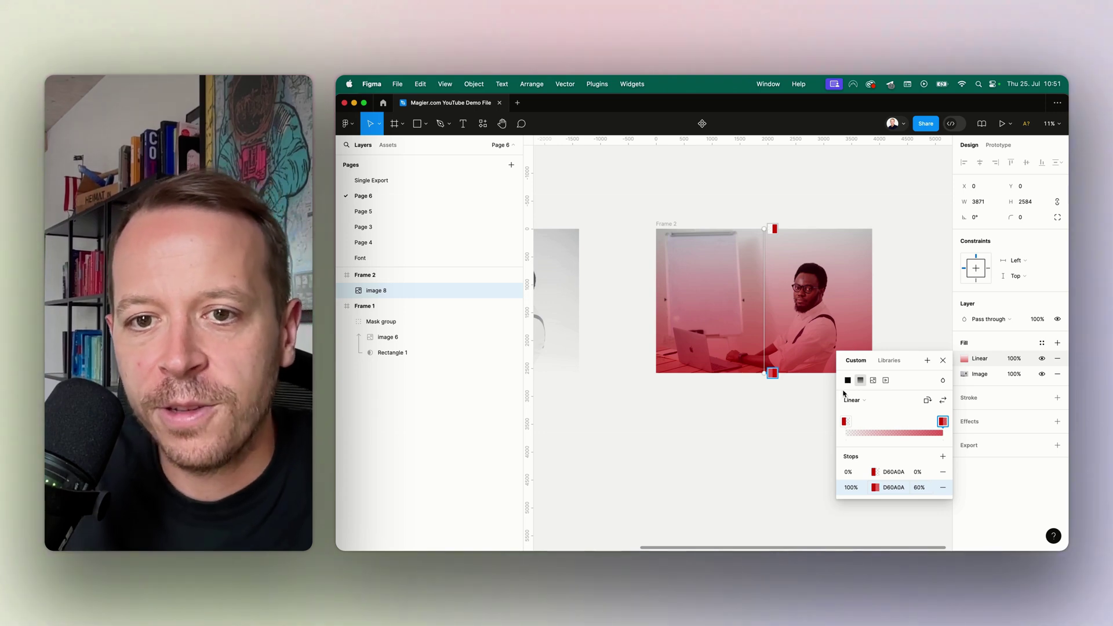
{"action": "left_click", "coordinate": [740, 323]}
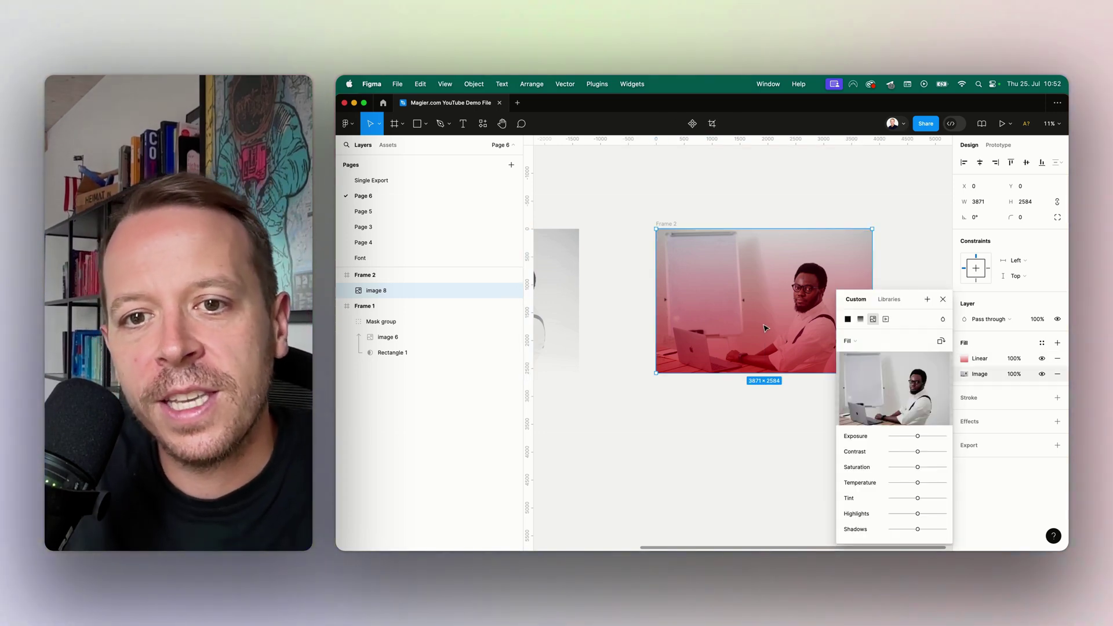
{"action": "left_click", "coordinate": [963, 374]}
Step: Rotate the red gradient to run horizontally, transparent at left to red at right, then select Frame 2
{"action": "left_click", "coordinate": [964, 358]}
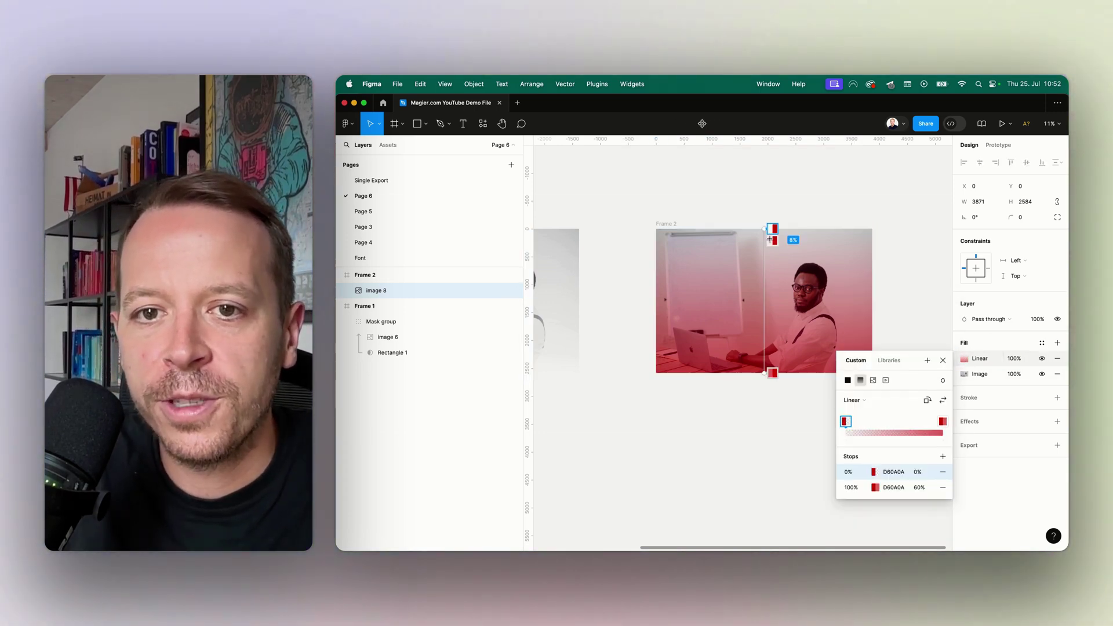
{"action": "mouse_move", "coordinate": [762, 236]}
{"action": "left_mouse_down"}
{"action": "mouse_move", "coordinate": [701, 359]}
{"action": "mouse_move", "coordinate": [697, 297]}
{"action": "left_mouse_up"}
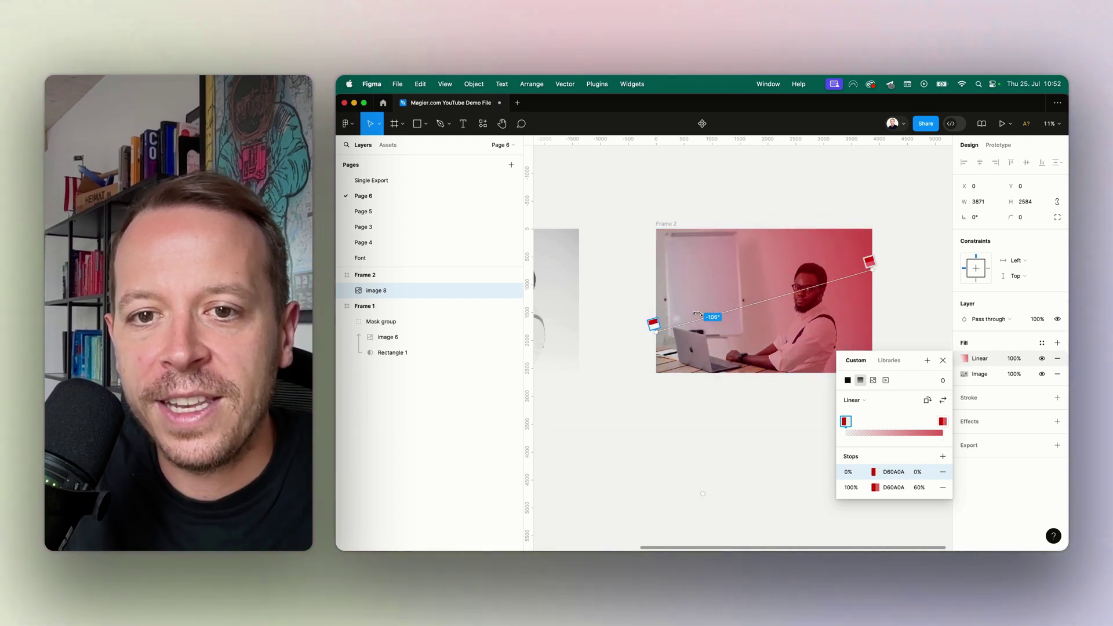
{"action": "left_click_drag", "start_coordinate": [697, 298], "coordinate": [697, 297]}
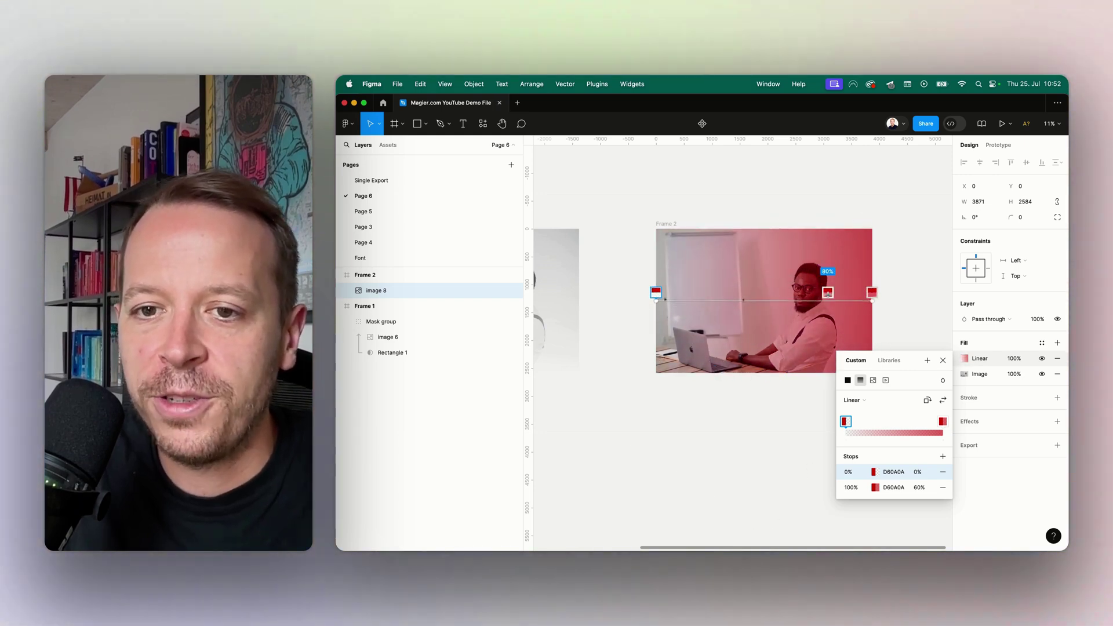
{"action": "key", "text": "Escape"}
{"action": "left_click", "coordinate": [417, 275]}
{"action": "scroll", "coordinate": [800, 352], "scroll_direction": "down", "scroll_amount": 3}
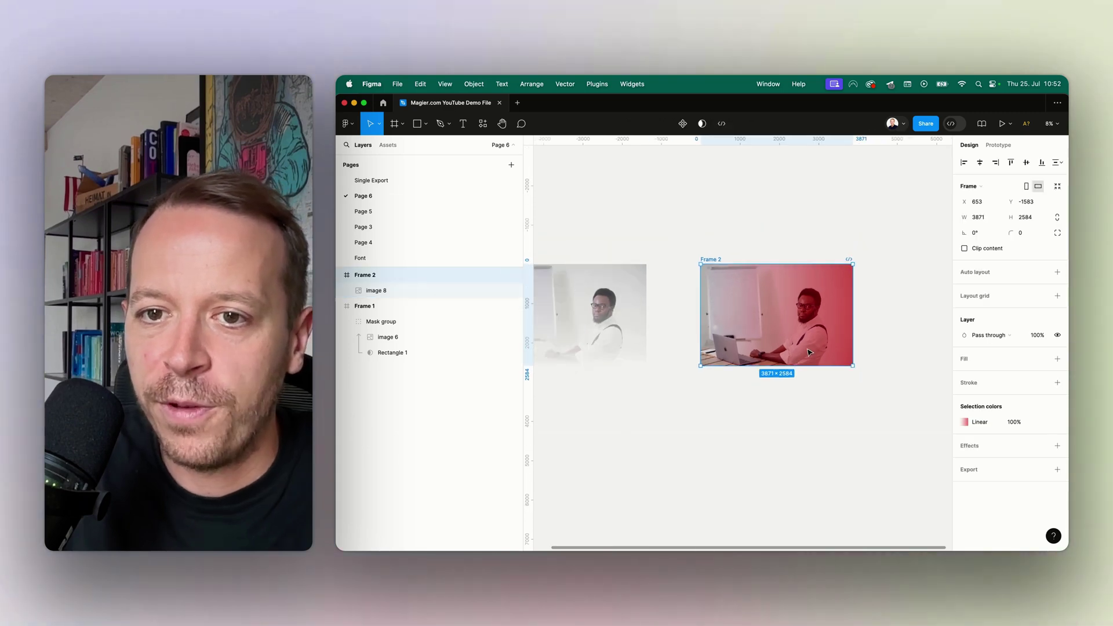
{"action": "scroll", "coordinate": [788, 370], "scroll_direction": "down", "scroll_amount": 2}
{"action": "scroll", "coordinate": [788, 372], "scroll_direction": "right", "scroll_amount": 5}
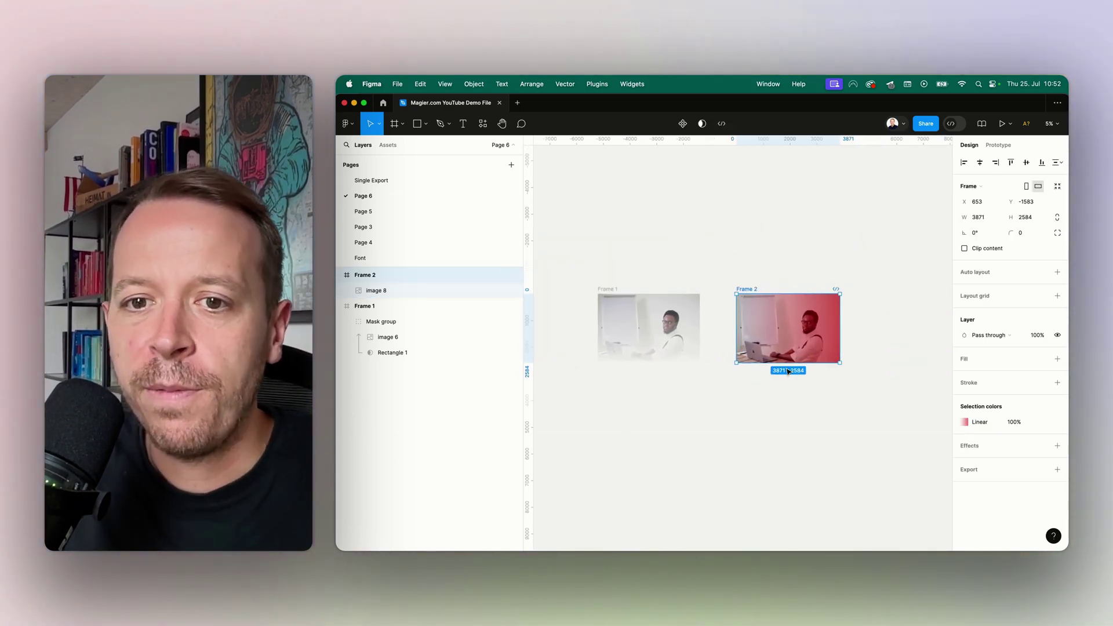